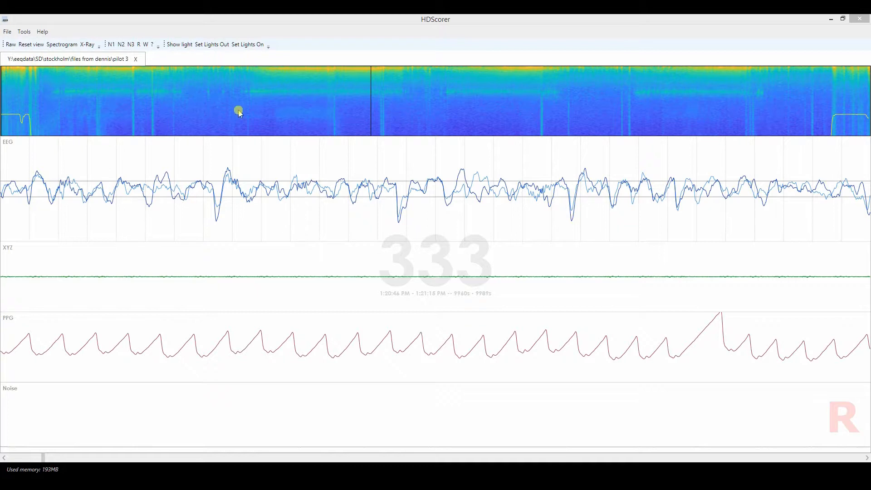
Browse the recording from the spectrogram overview, viewing epochs 477, 1, 783 and 323.
{"action": "left_click", "coordinate": [281, 99]}
{"action": "left_click_drag", "start_coordinate": [304, 101], "coordinate": [533, 110]}
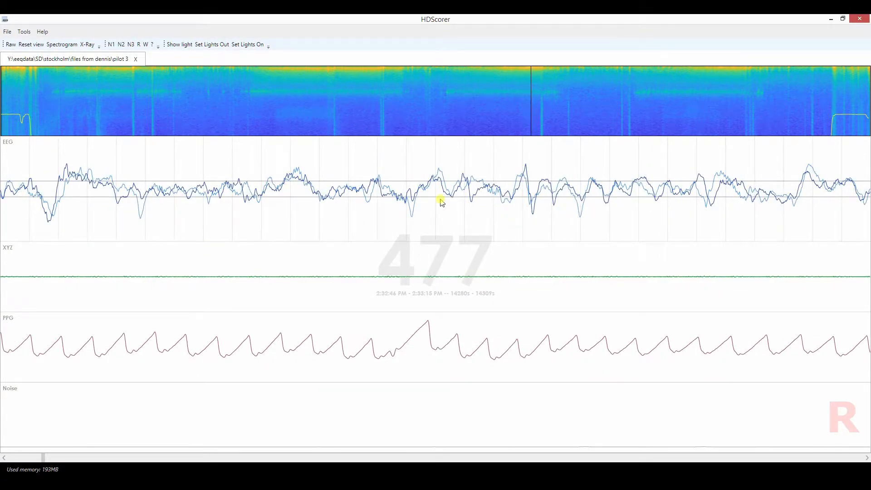
{"action": "left_click", "coordinate": [3, 103]}
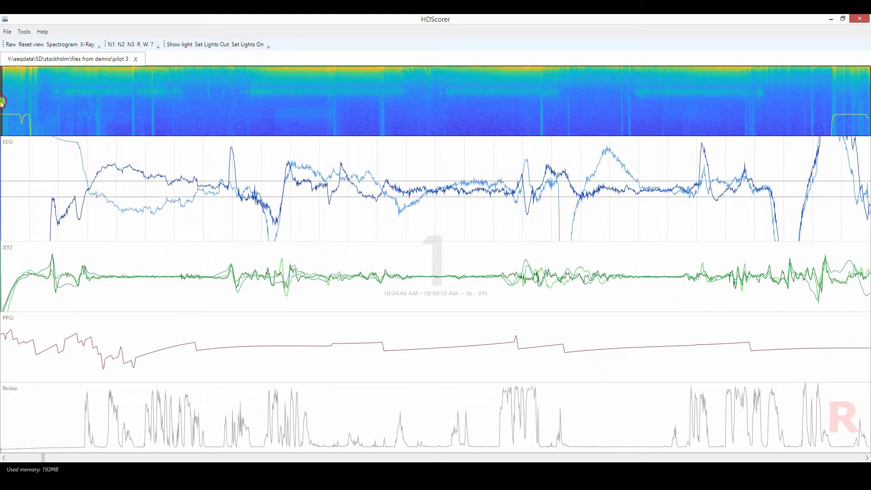
{"action": "left_click_drag", "start_coordinate": [864, 101], "coordinate": [868, 101]}
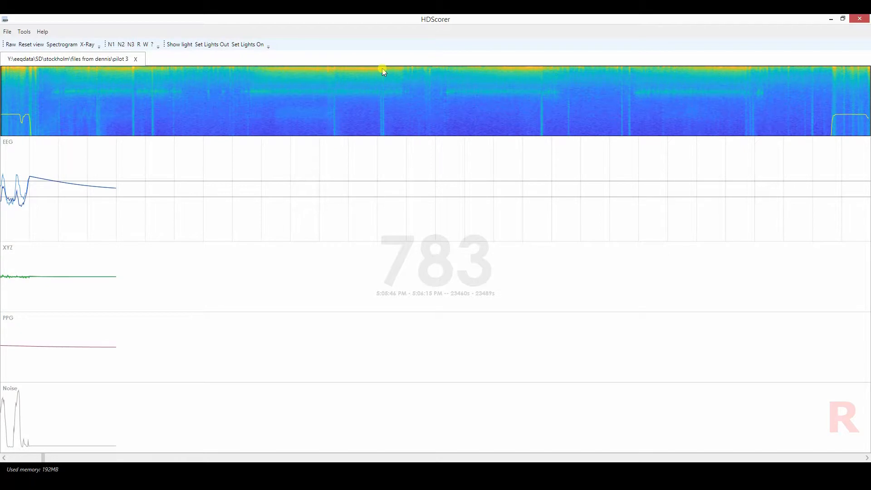
{"action": "left_click_drag", "start_coordinate": [374, 68], "coordinate": [359, 69]}
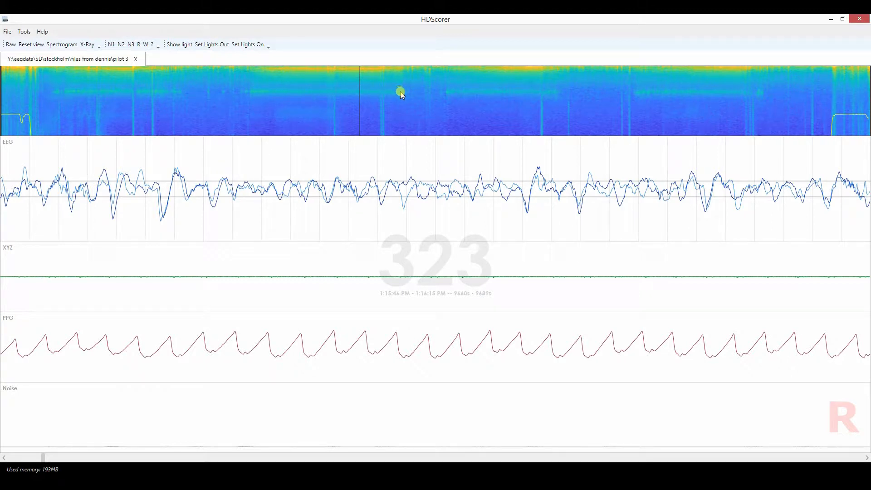
Jump to epoch 227 near the start of the second spindle band and page forward epoch by epoch to 239.
{"action": "left_click", "coordinate": [254, 92]}
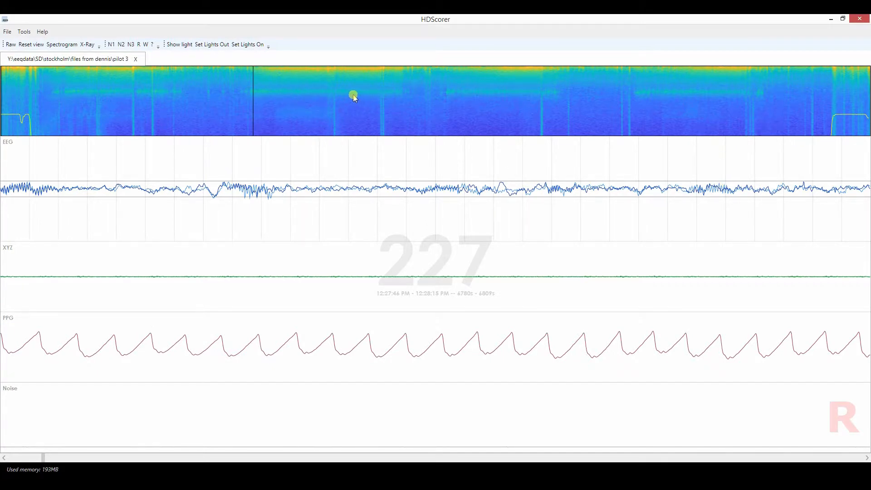
{"action": "key", "text": "Right"}
{"action": "key", "text": "Right"}
{"action": "key", "text": "Right"}
{"action": "key", "text": "Right"}
{"action": "key", "text": "Right"}
{"action": "key", "text": "Right"}
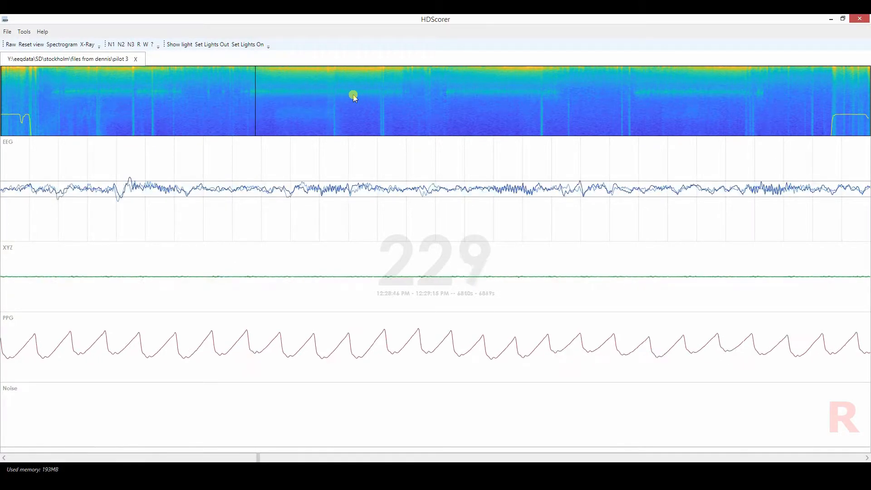
{"action": "key", "text": "Right"}
{"action": "key", "text": "Right"}
{"action": "key", "text": "Right"}
{"action": "key", "text": "Right"}
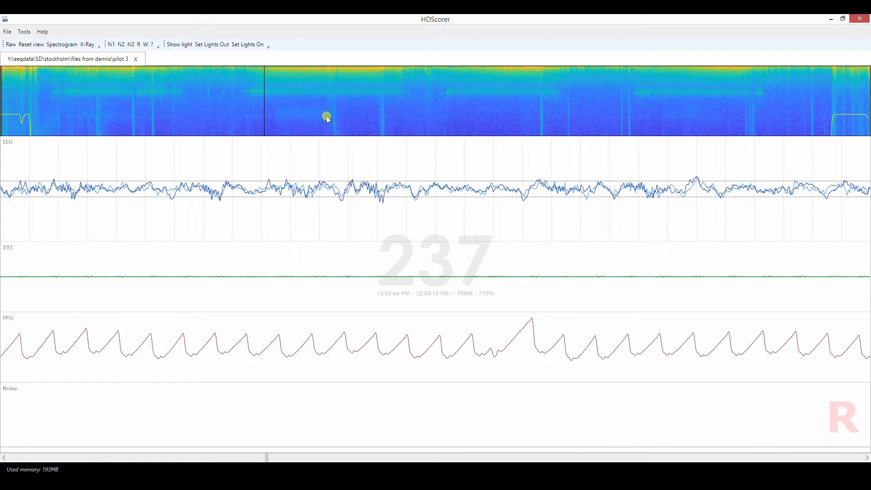
{"action": "key", "text": "Right"}
{"action": "key", "text": "Right"}
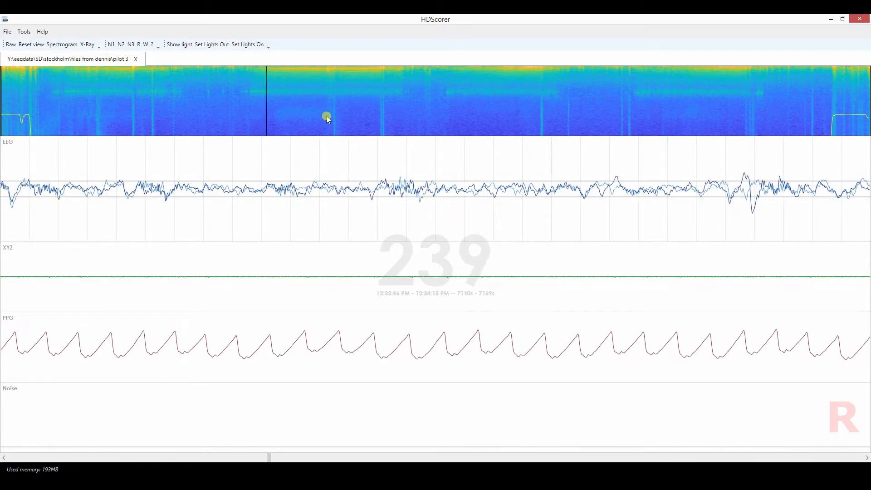
View the epochs at the start and end of the second spindle band, epochs 224, 360 and 361.
{"action": "left_click", "coordinate": [251, 92]}
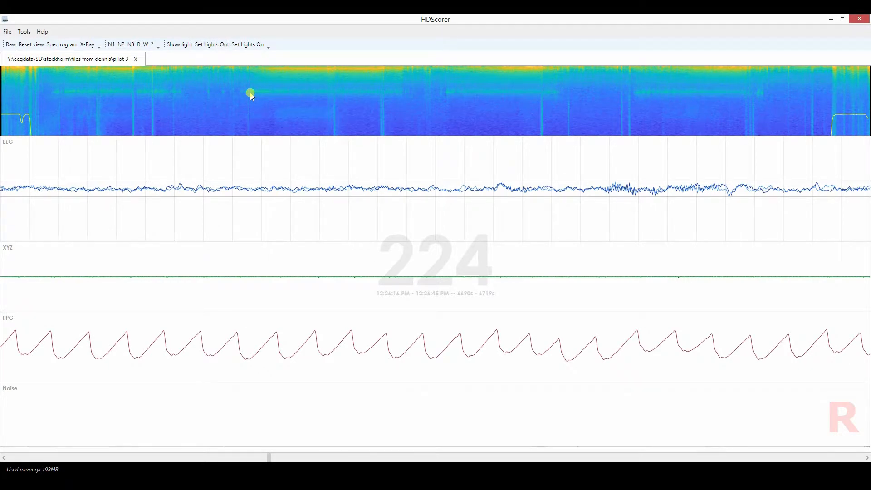
{"action": "left_click", "coordinate": [401, 94]}
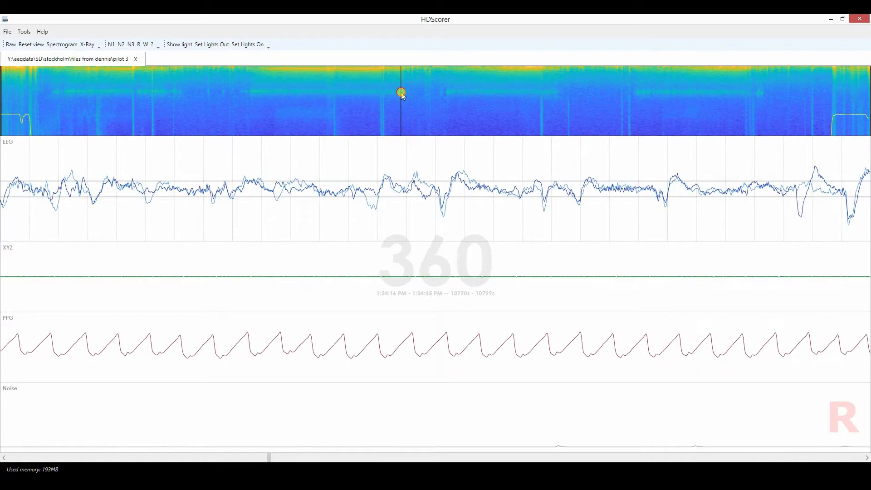
{"action": "left_click", "coordinate": [402, 93]}
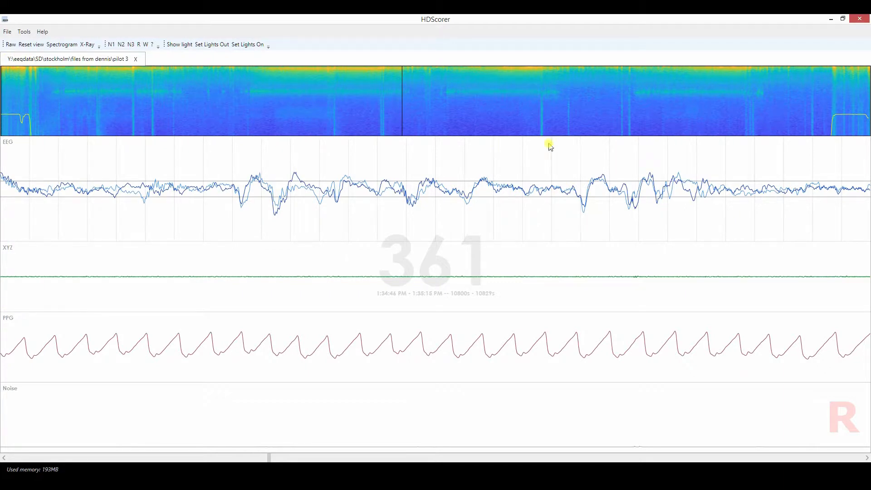
View the start and end epochs of each of the four spindle bands in turn, from epoch 45 to epoch 673.
{"action": "left_click", "coordinate": [51, 97]}
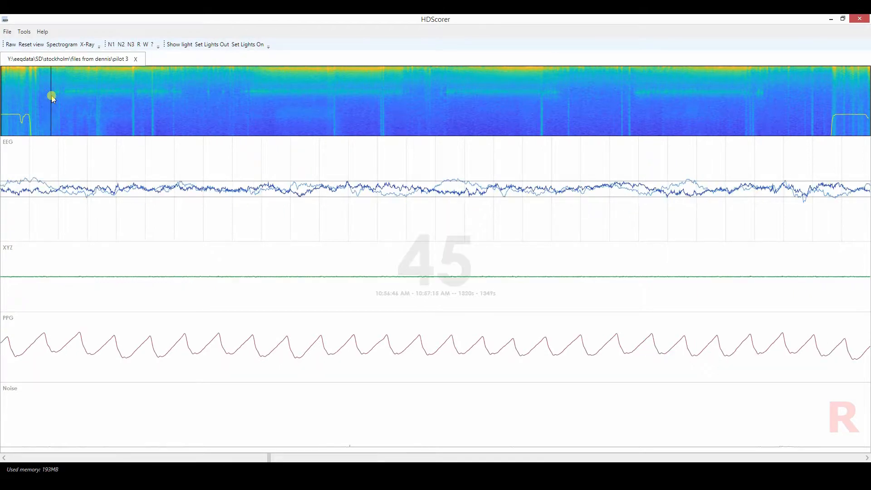
{"action": "left_click", "coordinate": [182, 97]}
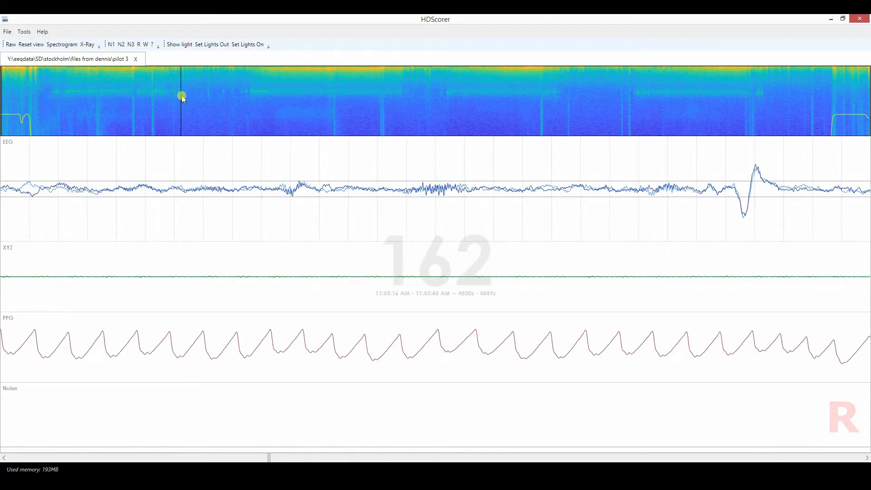
{"action": "left_click", "coordinate": [251, 93]}
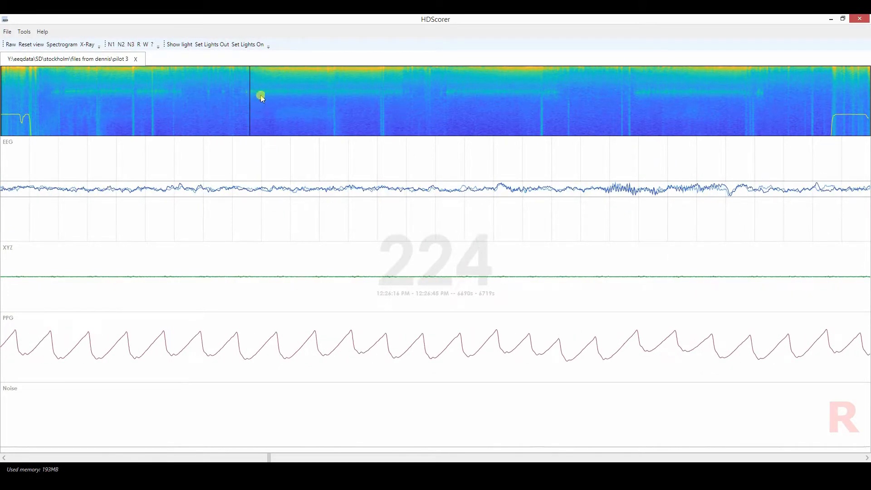
{"action": "left_click", "coordinate": [403, 97]}
{"action": "left_click", "coordinate": [447, 97]}
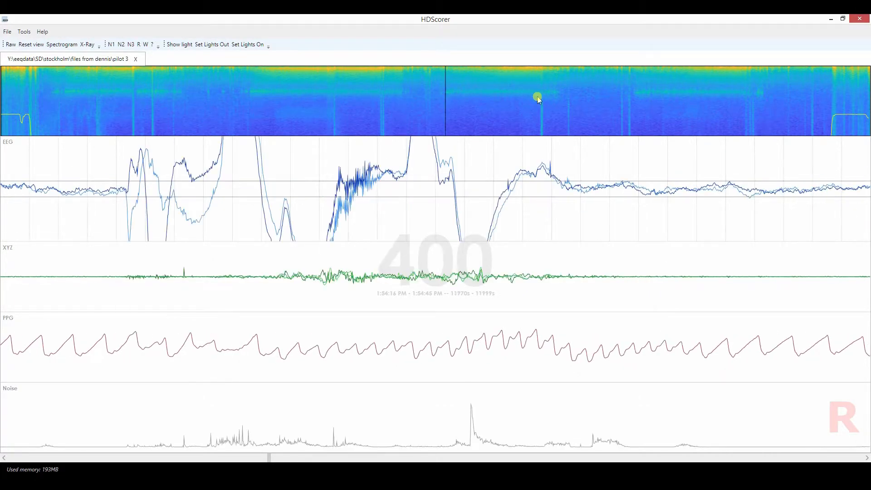
{"action": "left_click", "coordinate": [557, 95]}
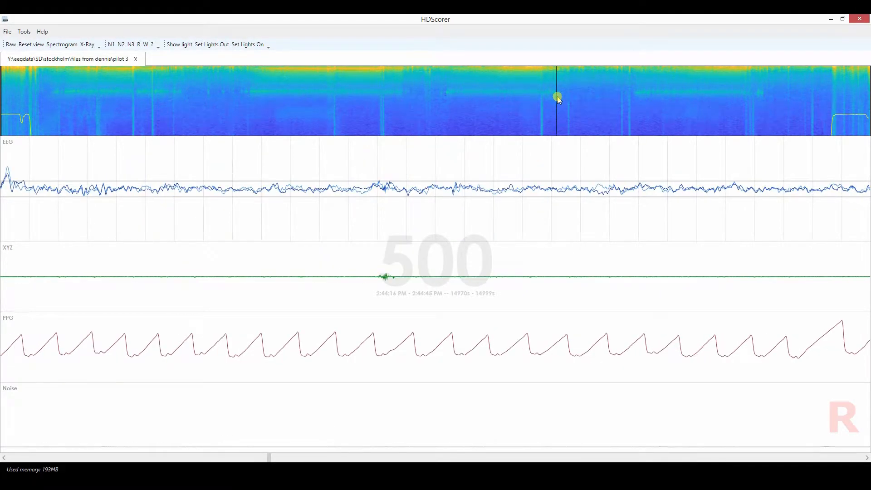
{"action": "left_click", "coordinate": [632, 95]}
{"action": "left_click", "coordinate": [749, 97]}
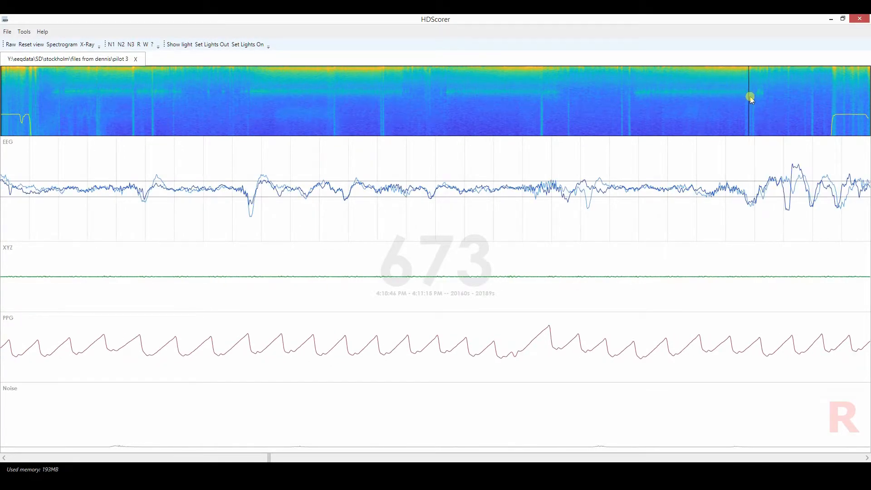
Jump to the vertical movement streak at epoch 119 and page forward through the following epochs to 136.
{"action": "left_click", "coordinate": [133, 117]}
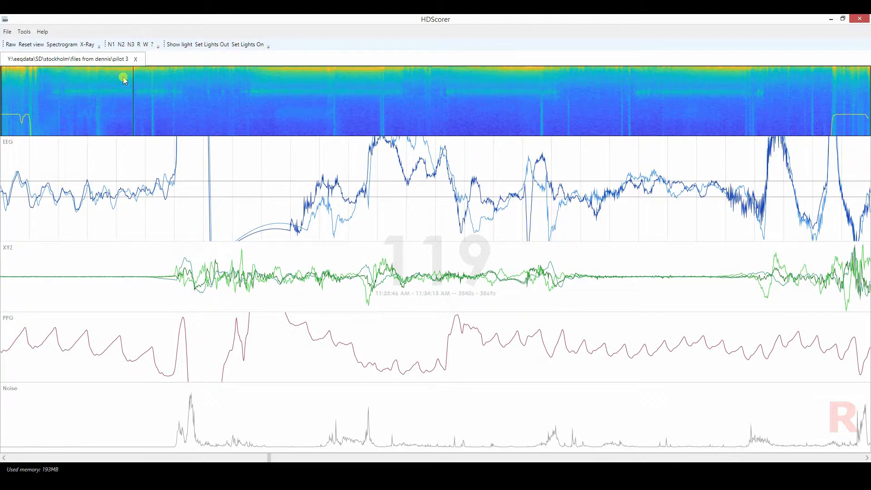
{"action": "key", "text": "Right"}
{"action": "key", "text": "Right"}
{"action": "key", "text": "Right"}
{"action": "key", "text": "Right"}
{"action": "key", "text": "Right"}
{"action": "key", "text": "Right"}
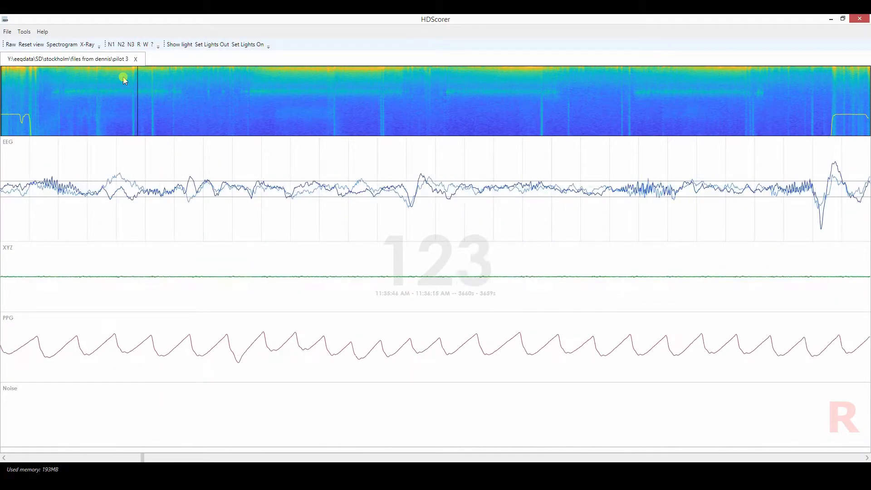
{"action": "key", "text": "Right"}
{"action": "key", "text": "Right"}
{"action": "key", "text": "Right"}
{"action": "key", "text": "Right"}
{"action": "key", "text": "Right"}
{"action": "key", "text": "Right"}
{"action": "key", "text": "Right"}
{"action": "key", "text": "Right"}
{"action": "key", "text": "Right"}
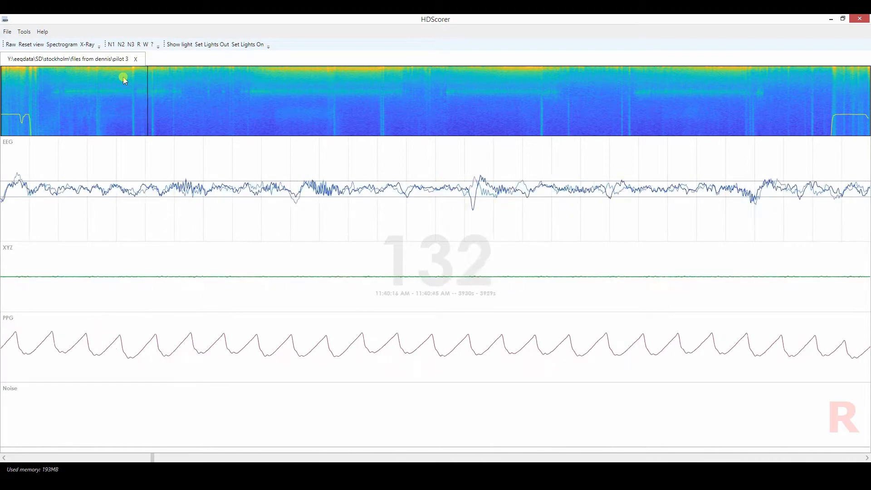
{"action": "key", "text": "Right"}
{"action": "key", "text": "Right"}
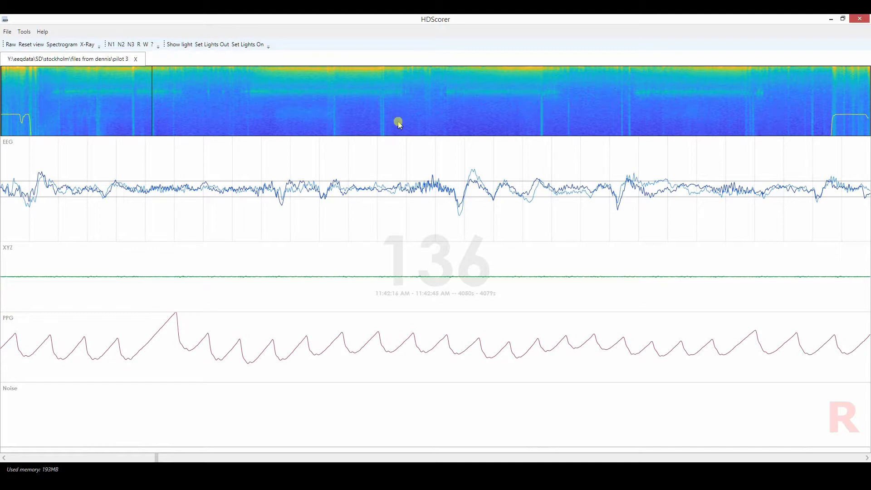
Inspect the later vertical streaks in the spectrogram at epochs 346, 486 and 562.
{"action": "left_click", "coordinate": [385, 120]}
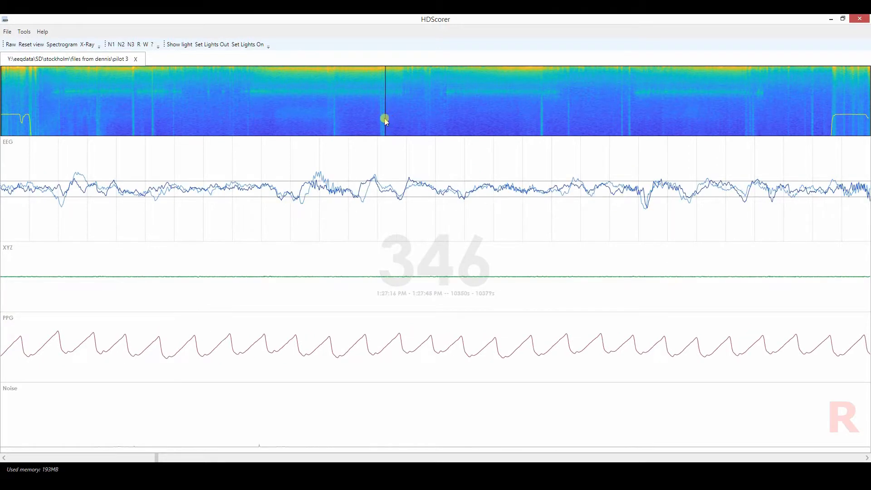
{"action": "left_click", "coordinate": [541, 122]}
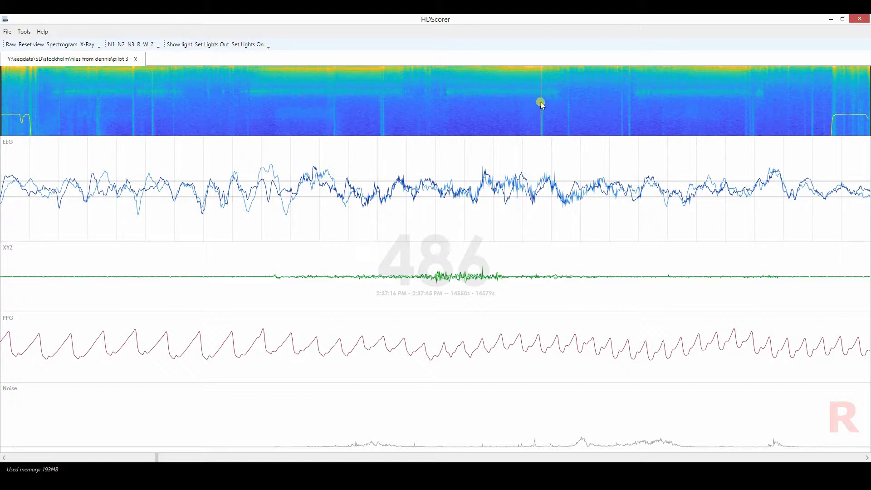
{"action": "left_click", "coordinate": [546, 108]}
{"action": "left_click_drag", "start_coordinate": [546, 108], "coordinate": [625, 112]}
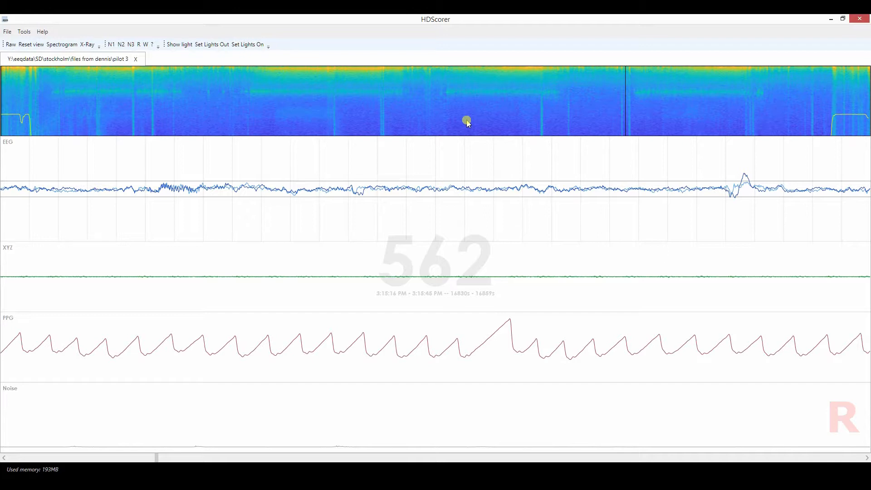
Compare the X-Ray and Spectrogram renderings of the overview by alternating between them, ending on Spectrogram.
{"action": "left_click", "coordinate": [88, 45]}
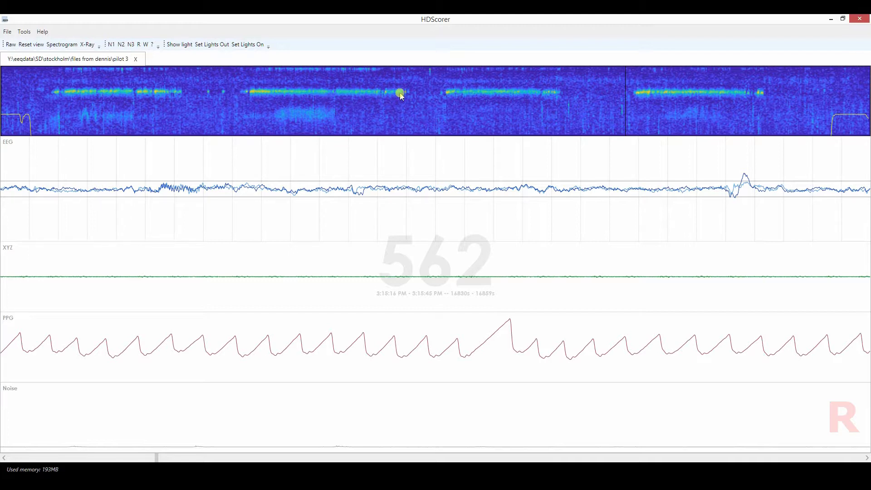
{"action": "left_click", "coordinate": [63, 44]}
{"action": "left_click", "coordinate": [86, 45]}
{"action": "left_click", "coordinate": [60, 44]}
{"action": "left_click", "coordinate": [88, 45]}
{"action": "left_click", "coordinate": [63, 45]}
{"action": "left_click", "coordinate": [86, 46]}
{"action": "left_click", "coordinate": [63, 45]}
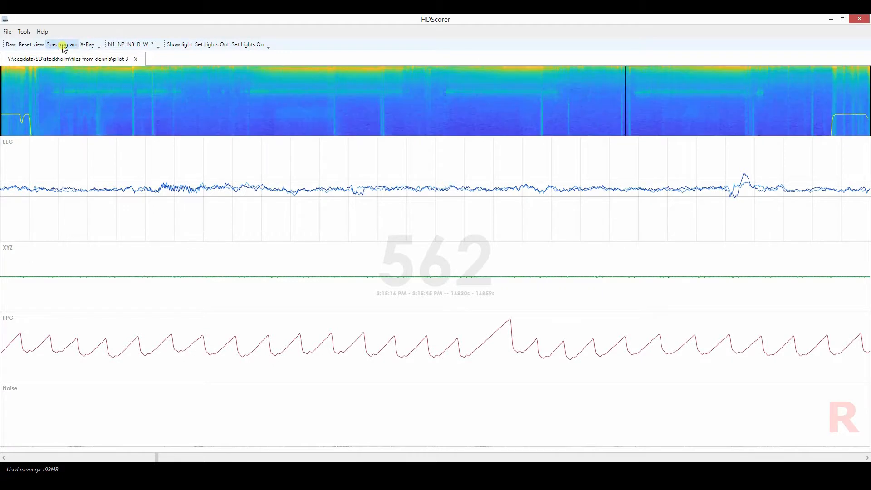
{"action": "left_click", "coordinate": [88, 46]}
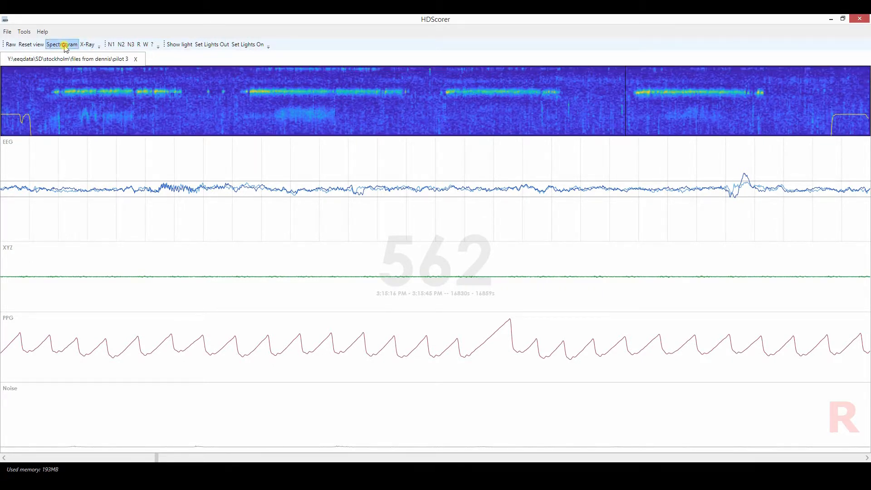
{"action": "left_click", "coordinate": [64, 46]}
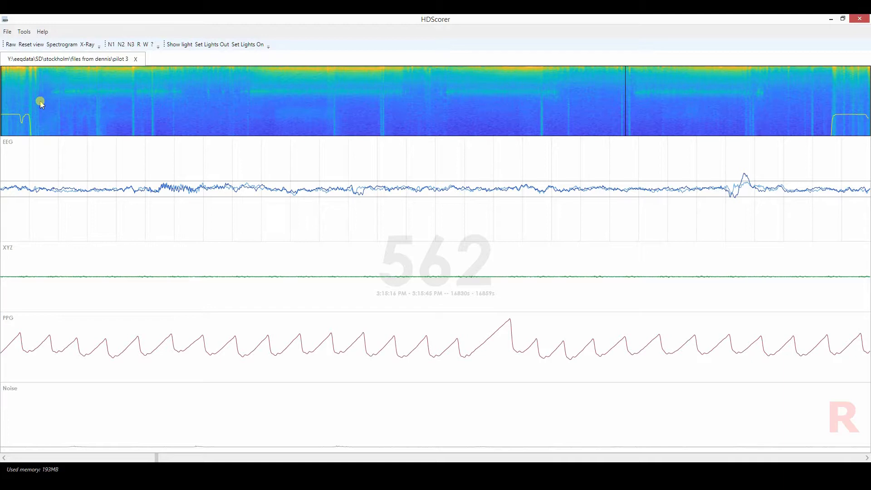
View epoch 13, switch the overview to X-Ray, and inspect epochs 45, 163, 66 and 34 around the first spindle band.
{"action": "left_click_drag", "start_coordinate": [39, 102], "coordinate": [16, 101]}
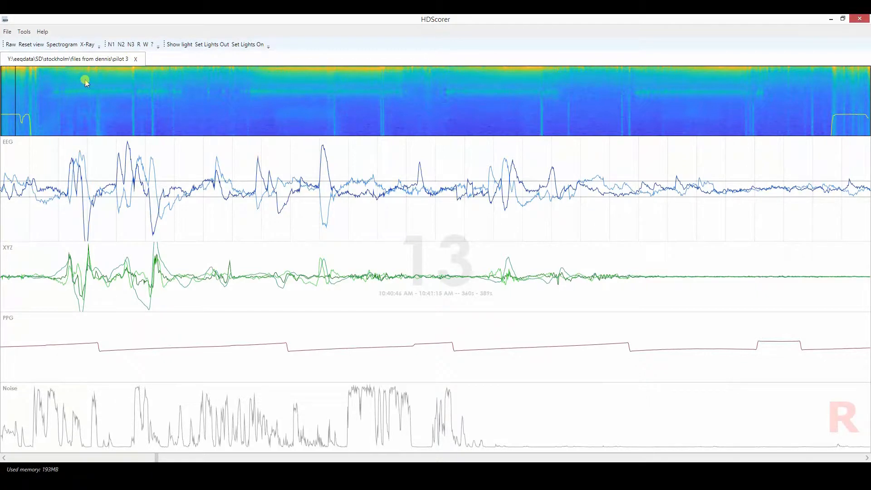
{"action": "left_click", "coordinate": [88, 46]}
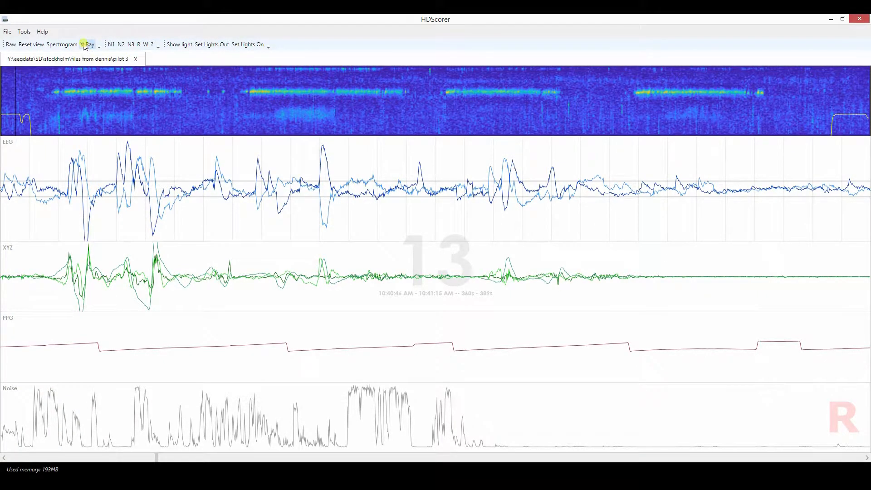
{"action": "left_click", "coordinate": [53, 93]}
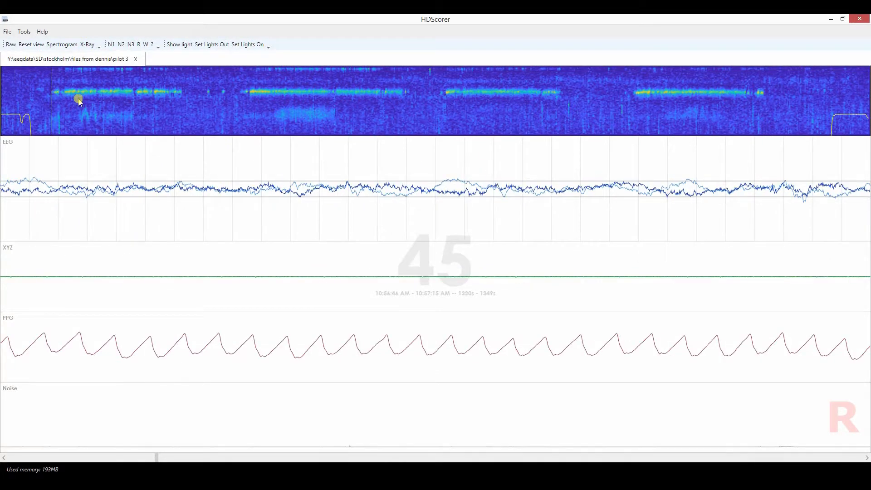
{"action": "left_click", "coordinate": [182, 98]}
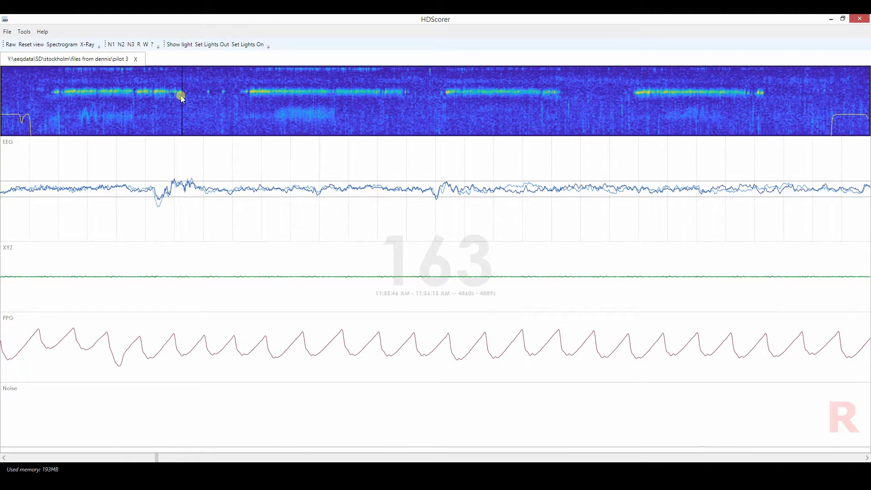
{"action": "left_click_drag", "start_coordinate": [180, 98], "coordinate": [75, 93]}
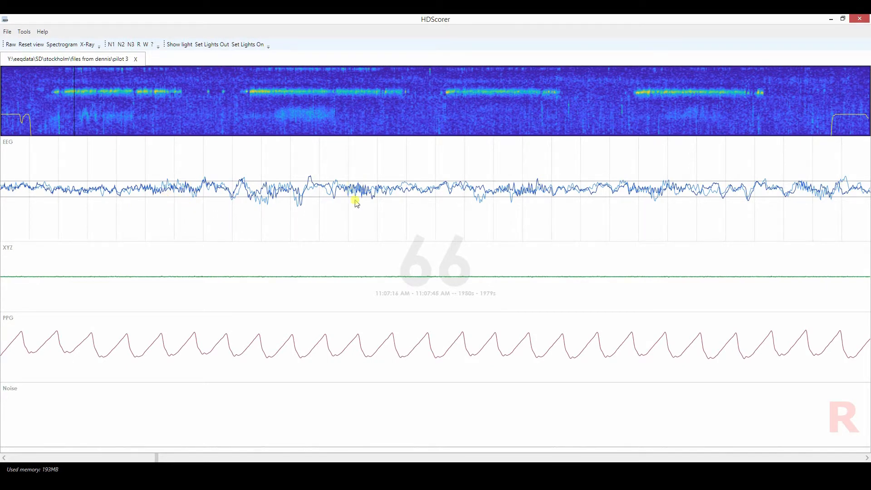
{"action": "left_click", "coordinate": [39, 95]}
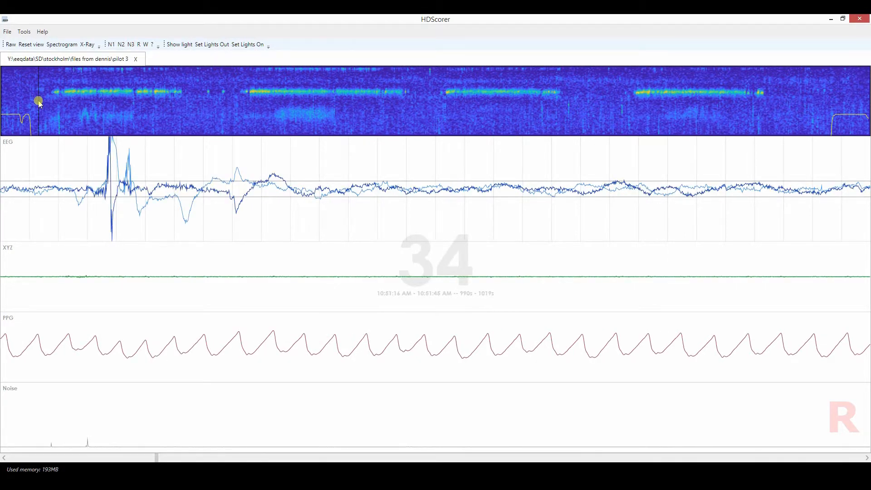
Page from epoch 34 to 38 and back to 37 to examine the signals just before the first spindle band.
{"action": "key", "text": "Right"}
{"action": "key", "text": "Right"}
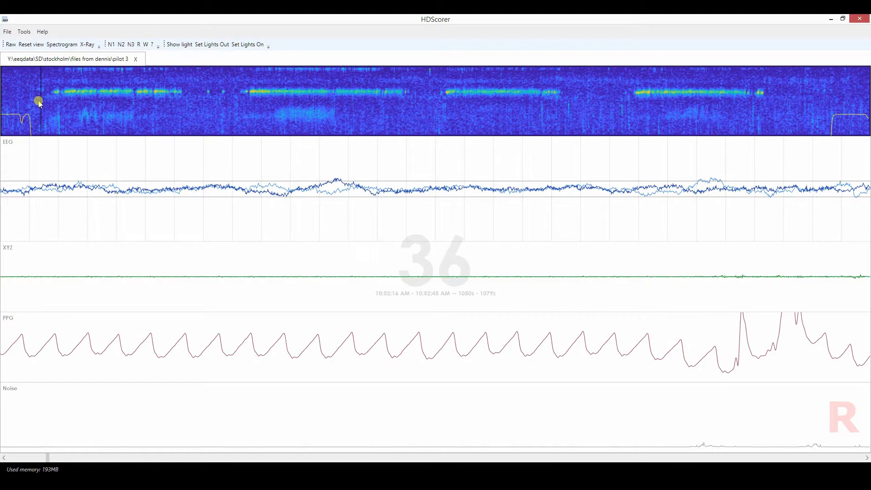
{"action": "key", "text": "Left"}
{"action": "key", "text": "Right"}
{"action": "key", "text": "Right"}
{"action": "key", "text": "Right"}
{"action": "key", "text": "Left"}
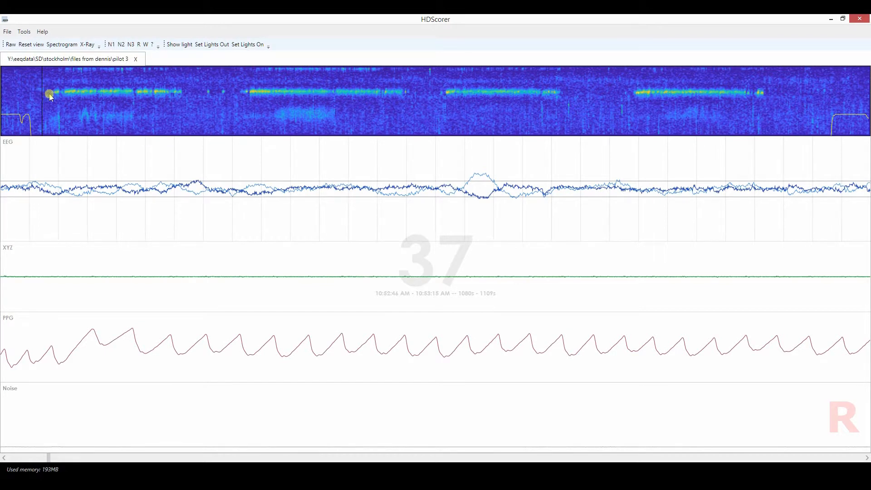
Compare epochs 82 and 61 inside the first spindle band with epoch 36 just before it in the overview.
{"action": "left_click", "coordinate": [92, 105]}
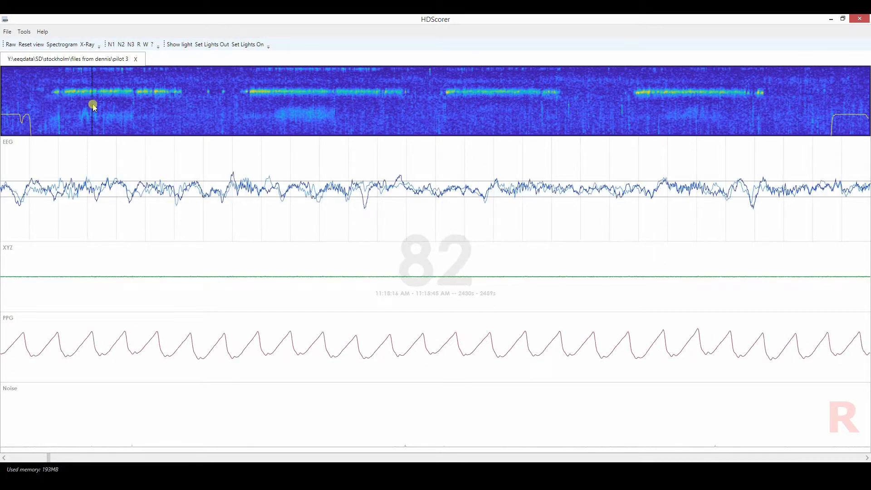
{"action": "left_click", "coordinate": [39, 90]}
{"action": "left_click", "coordinate": [41, 90]}
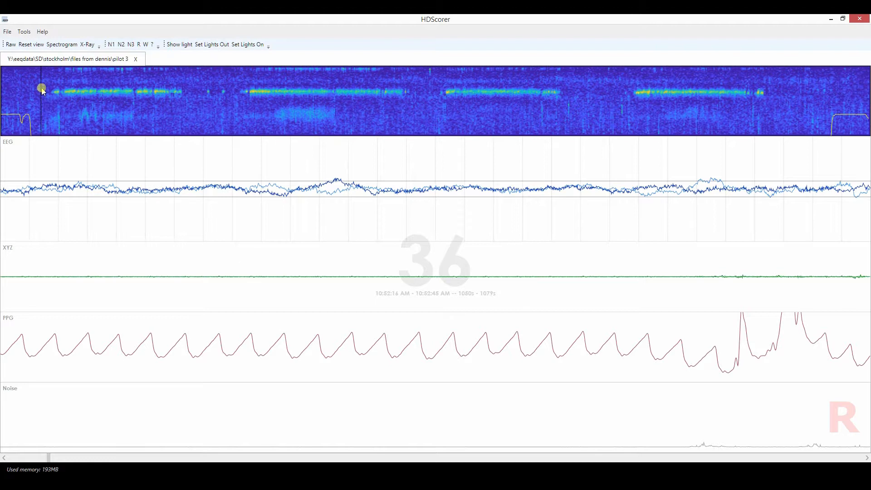
{"action": "left_click", "coordinate": [69, 92]}
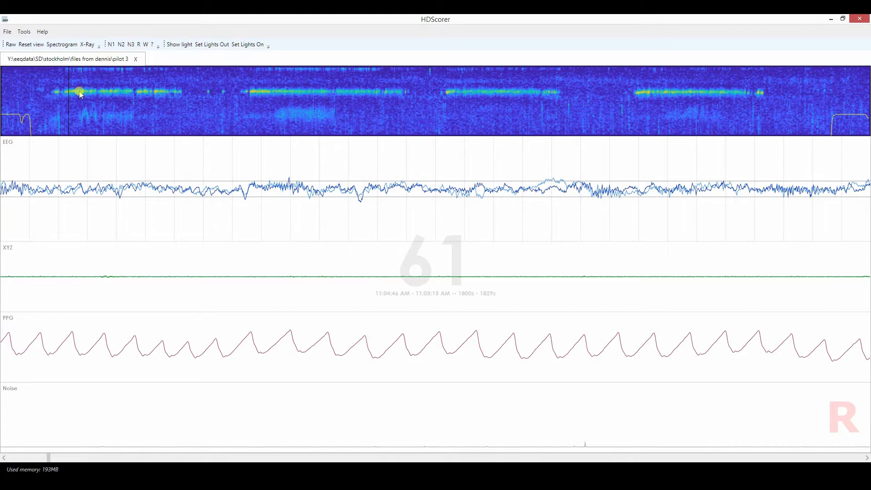
View the overview as Spectrogram and again as X-Ray, and re-examine epochs 34, 35 and 37 before the first spindle band.
{"action": "left_click", "coordinate": [63, 45]}
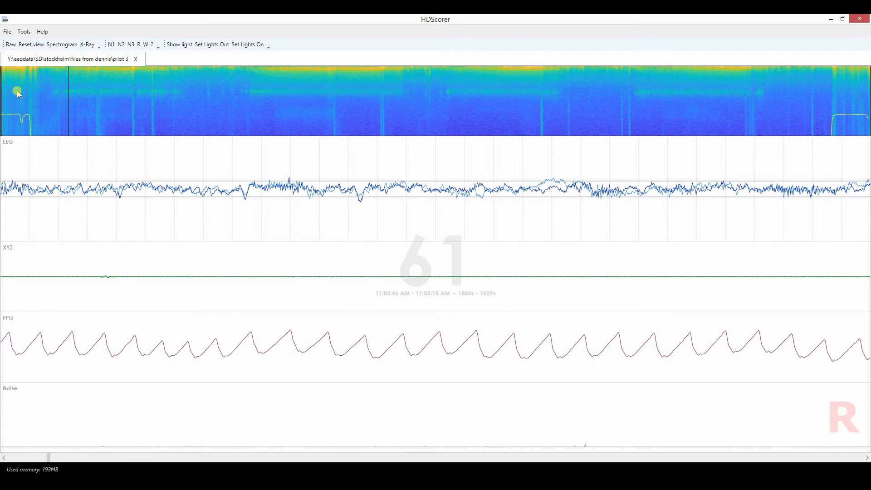
{"action": "left_click", "coordinate": [85, 45]}
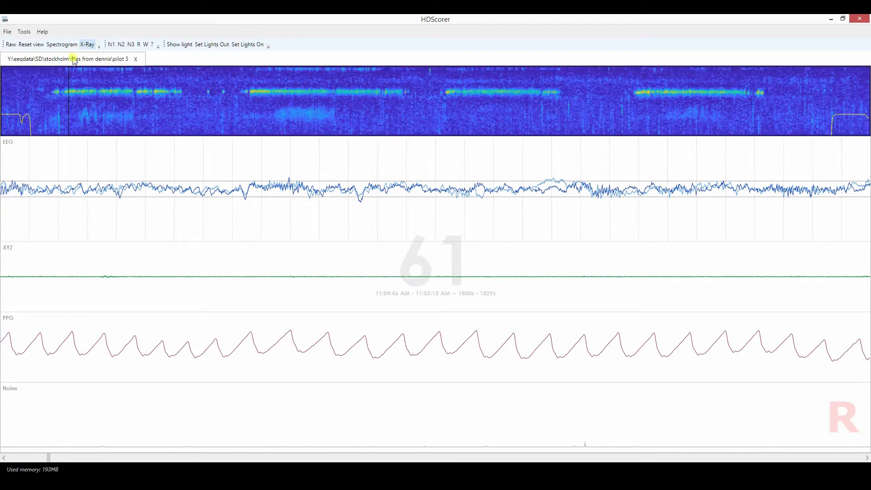
{"action": "left_click", "coordinate": [39, 91]}
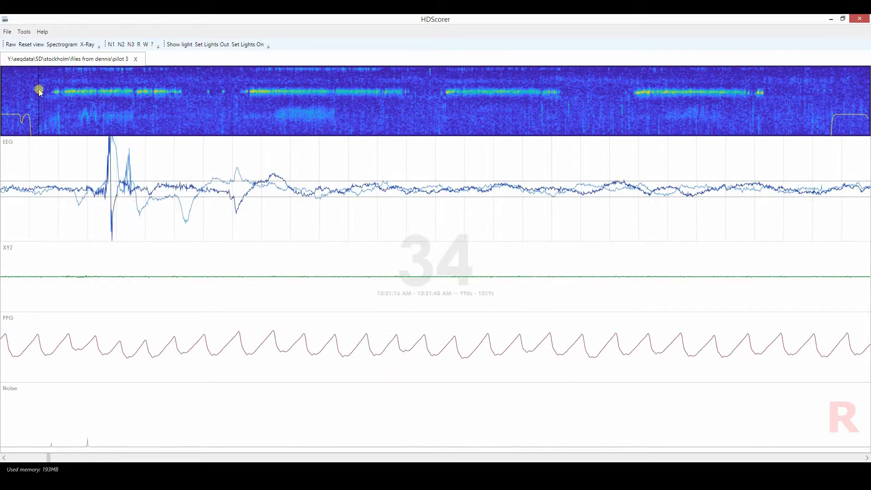
{"action": "left_click", "coordinate": [40, 92]}
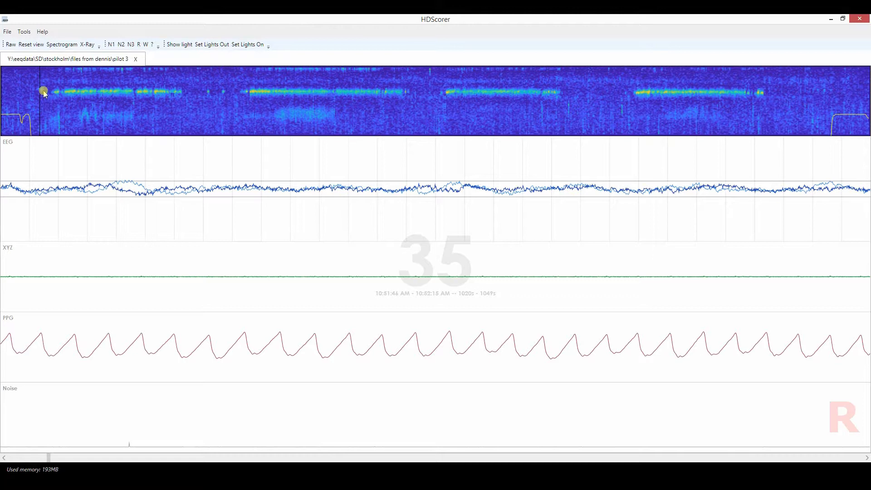
{"action": "left_click_drag", "start_coordinate": [44, 93], "coordinate": [48, 90]}
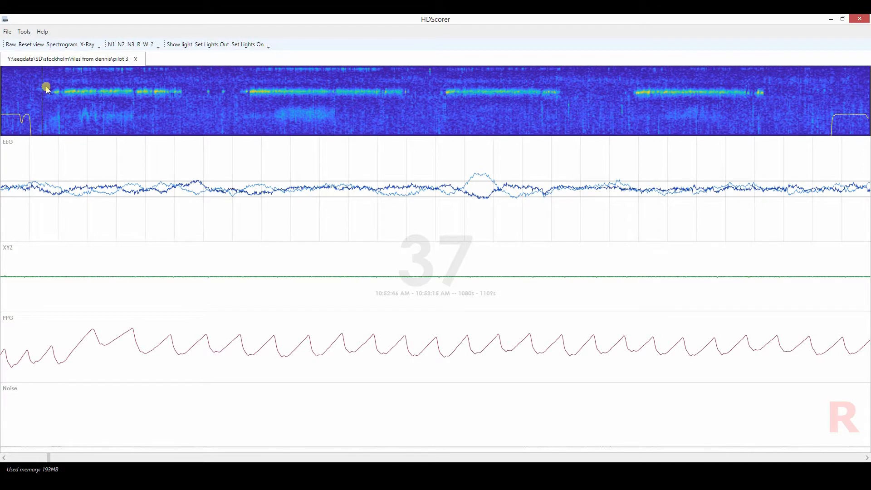
Inspect the recording's first epoch and the closing stretch at epochs 748, 749, 783 and 779.
{"action": "left_click_drag", "start_coordinate": [34, 96], "coordinate": [1, 98]}
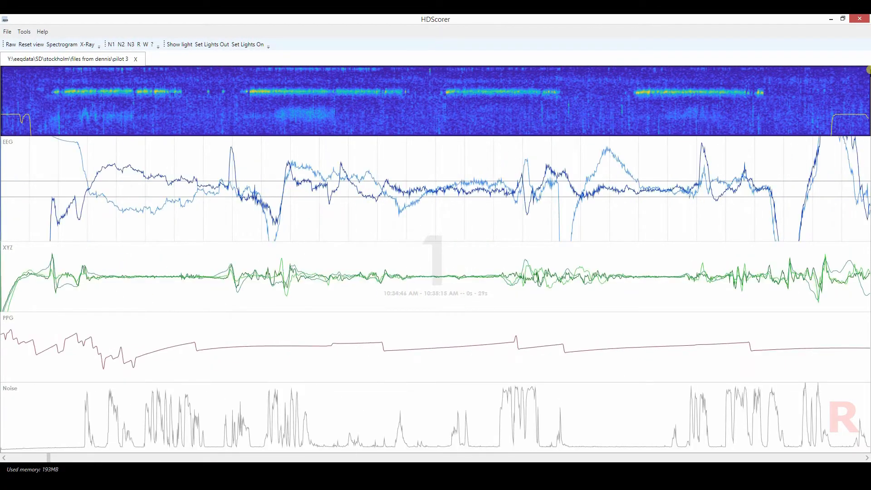
{"action": "mouse_move", "coordinate": [830, 97]}
{"action": "left_mouse_down"}
{"action": "mouse_move", "coordinate": [868, 103]}
{"action": "mouse_move", "coordinate": [835, 105]}
{"action": "mouse_move", "coordinate": [834, 131]}
{"action": "mouse_move", "coordinate": [864, 107]}
{"action": "mouse_move", "coordinate": [836, 107]}
{"action": "left_mouse_up"}
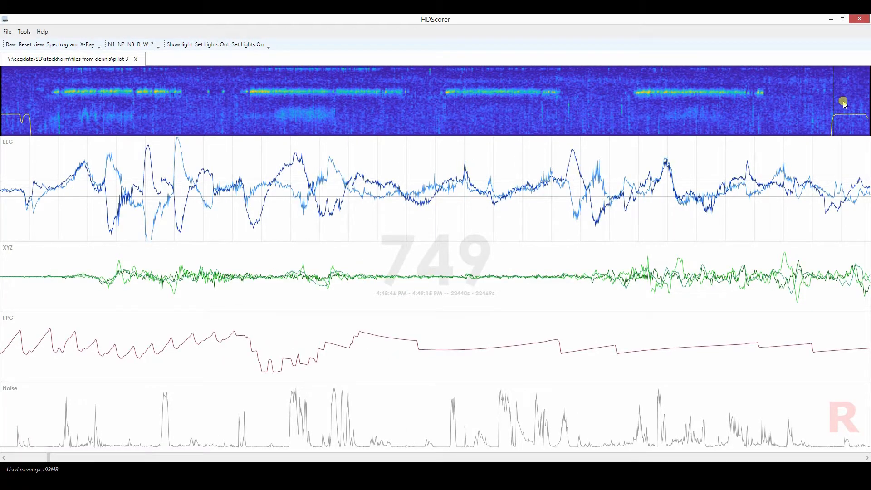
{"action": "mouse_move", "coordinate": [845, 105]}
{"action": "left_mouse_down"}
{"action": "mouse_move", "coordinate": [865, 103]}
{"action": "mouse_move", "coordinate": [834, 106]}
{"action": "mouse_move", "coordinate": [839, 97]}
{"action": "left_mouse_up"}
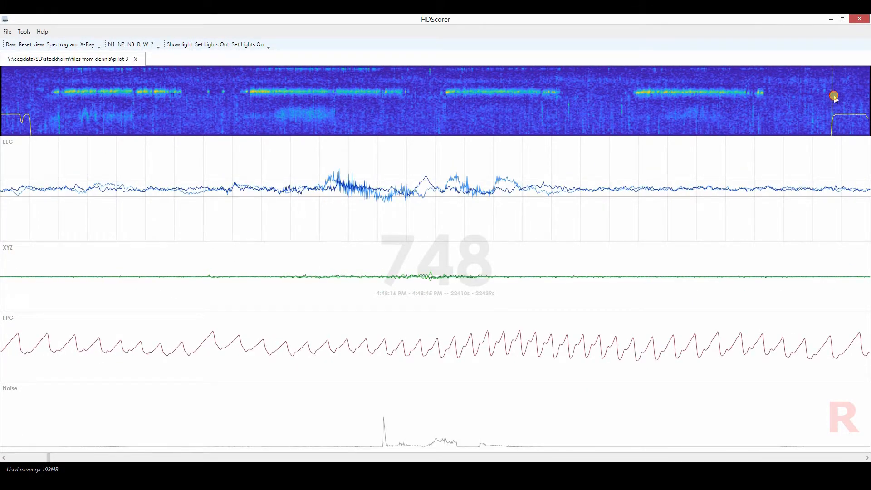
{"action": "left_click", "coordinate": [835, 96]}
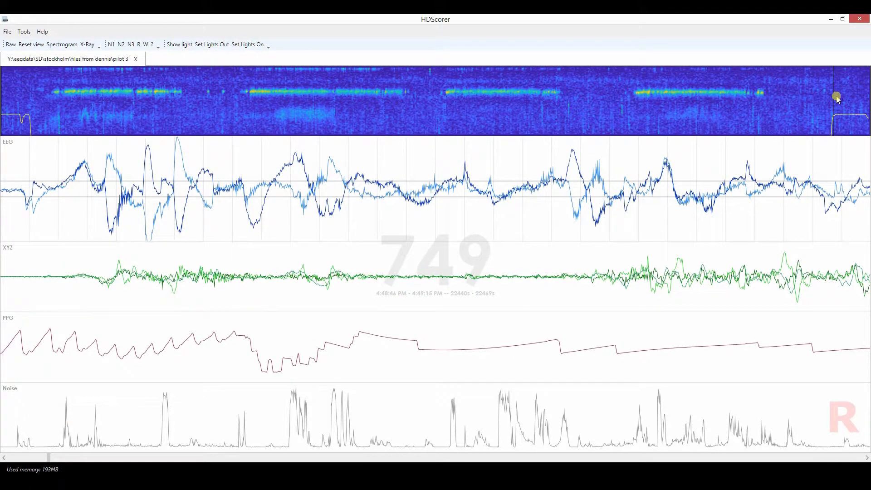
{"action": "left_click", "coordinate": [836, 109]}
{"action": "left_click_drag", "start_coordinate": [836, 111], "coordinate": [869, 111]}
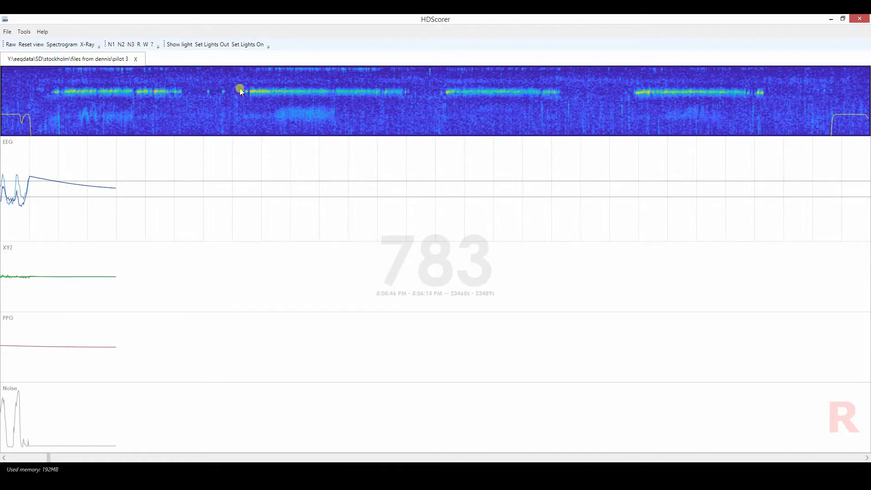
{"action": "left_click_drag", "start_coordinate": [831, 110], "coordinate": [867, 114]}
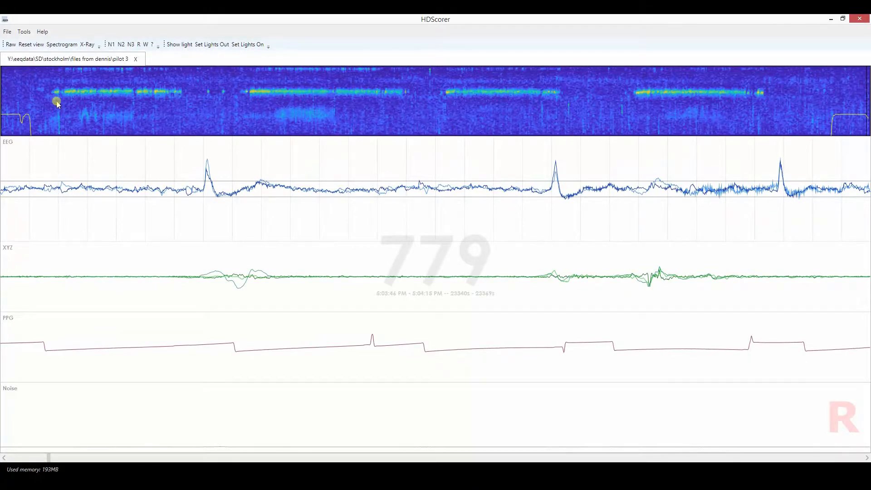
Revisit epoch 1 and examine the early movement section from epoch 28 through 31.
{"action": "left_click_drag", "start_coordinate": [37, 100], "coordinate": [2, 99]}
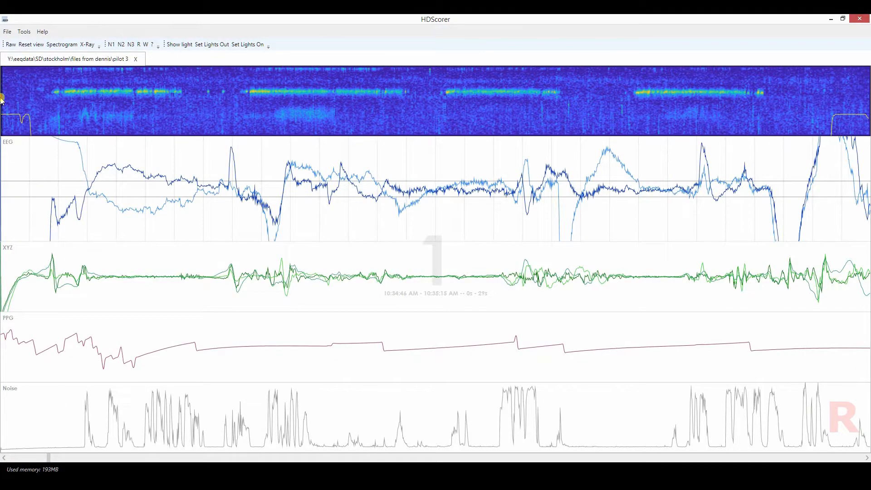
{"action": "left_click", "coordinate": [42, 91]}
{"action": "mouse_move", "coordinate": [43, 95]}
{"action": "left_mouse_down"}
{"action": "mouse_move", "coordinate": [31, 96]}
{"action": "mouse_move", "coordinate": [34, 84]}
{"action": "left_mouse_up"}
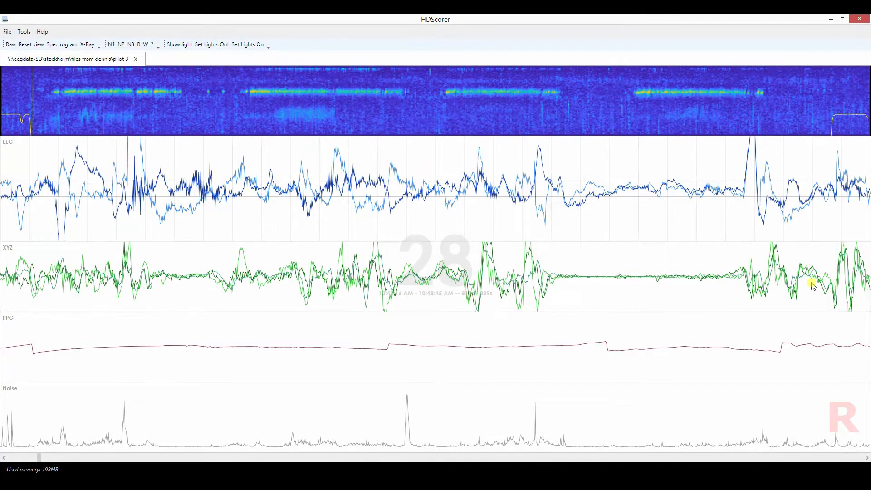
{"action": "key", "text": "Right"}
{"action": "key", "text": "Right"}
{"action": "key", "text": "Right"}
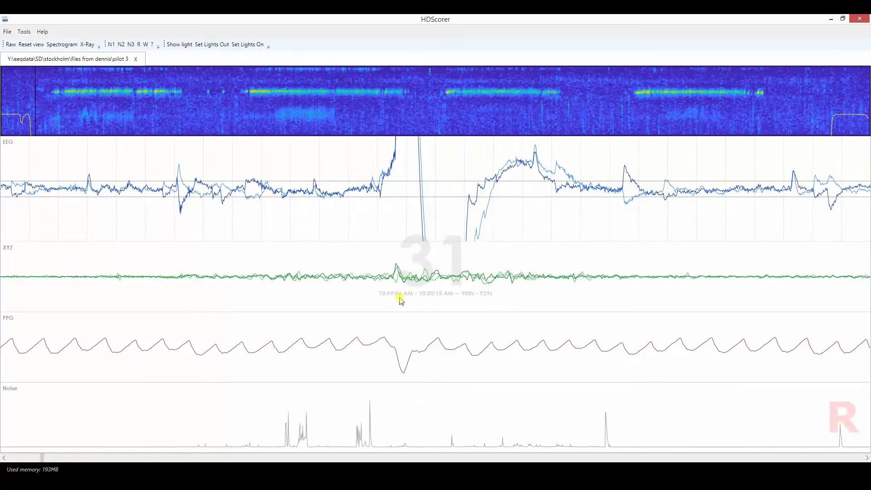
Page back from epoch 31 to 29 and forward to 33 to examine how movement and pulse signals change.
{"action": "key", "text": "Left"}
{"action": "key", "text": "Left"}
{"action": "key", "text": "Right"}
{"action": "key", "text": "Right"}
{"action": "key", "text": "Right"}
{"action": "key", "text": "Right"}
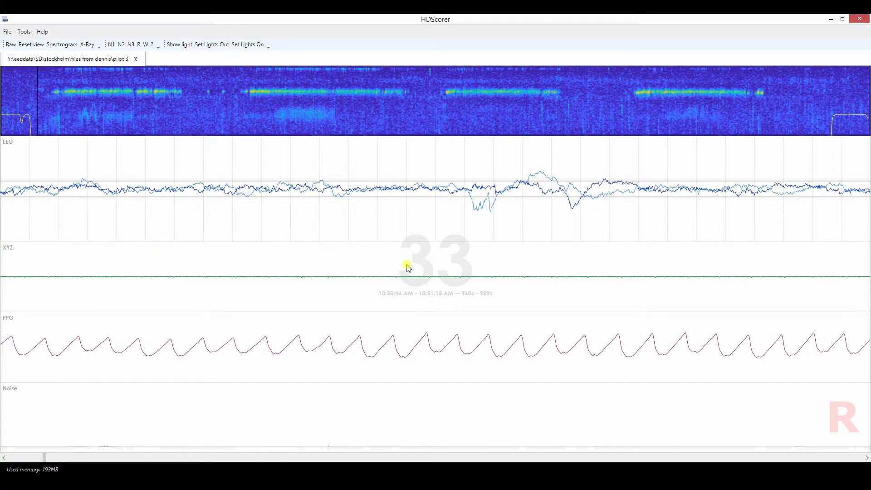
Page forward from epoch 33 past 37 and return to 33, examining the EEG and pulse traces.
{"action": "key", "text": "Right"}
{"action": "key", "text": "Right"}
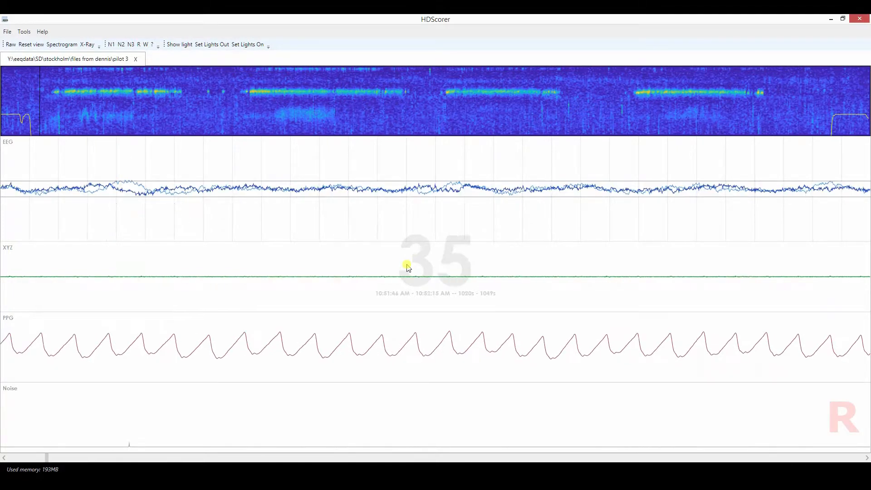
{"action": "key", "text": "Right"}
{"action": "key", "text": "Right"}
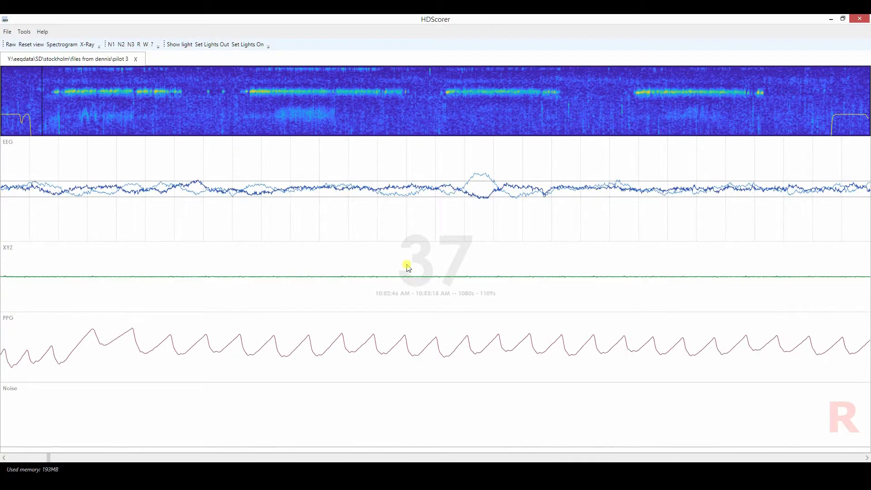
{"action": "key", "text": "Right"}
{"action": "key", "text": "Right"}
{"action": "key", "text": "Left"}
{"action": "key", "text": "Left"}
{"action": "key", "text": "Left"}
{"action": "key", "text": "Left"}
{"action": "key", "text": "Left"}
{"action": "key", "text": "Left"}
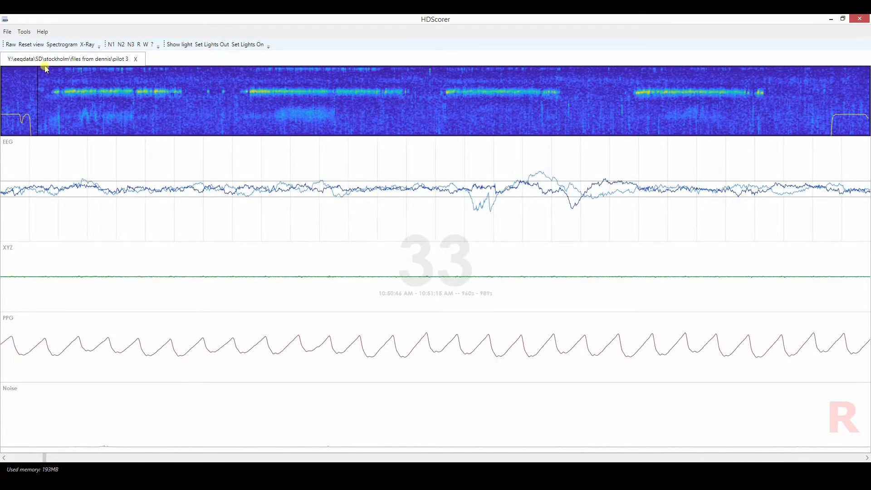
Sample the faint trace just before the first spindle band in the overview, ending on epochs 37 and 38.
{"action": "left_click", "coordinate": [43, 93]}
{"action": "left_click", "coordinate": [40, 93]}
{"action": "left_click", "coordinate": [39, 94]}
{"action": "left_click", "coordinate": [42, 93]}
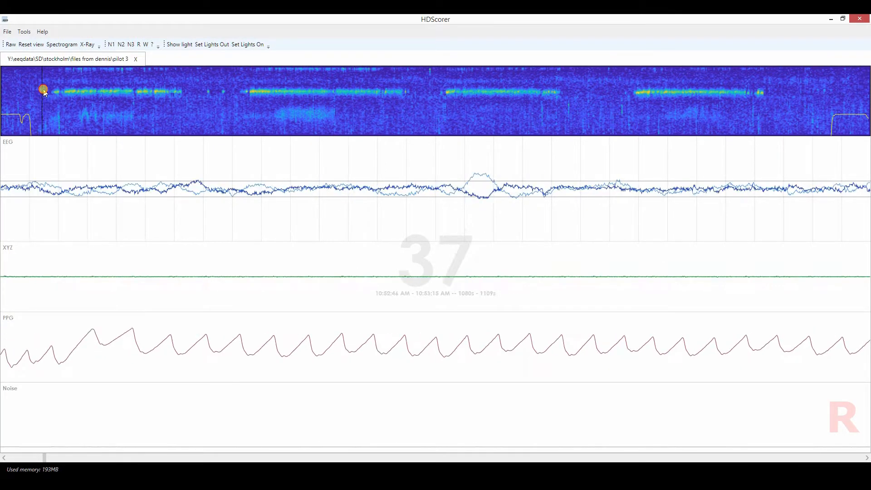
{"action": "left_click", "coordinate": [43, 93]}
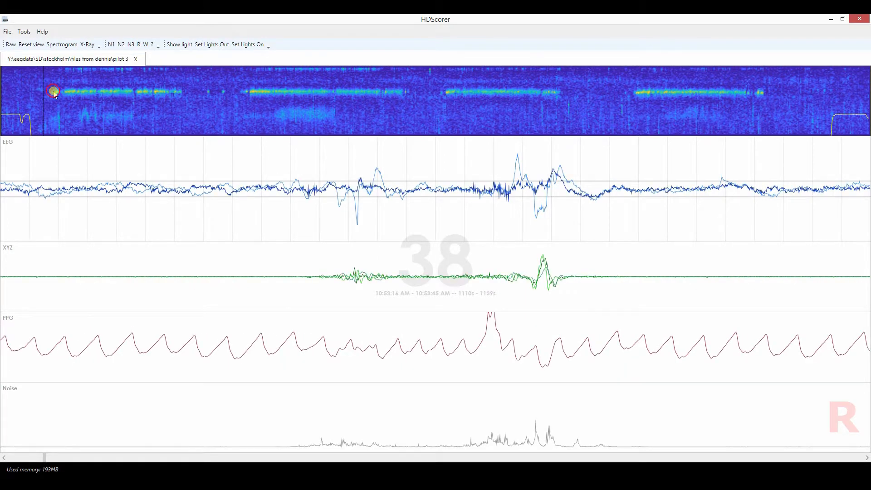
Sweep the epoch position through the first spindle band in the overview up to epoch 159.
{"action": "left_click", "coordinate": [58, 94]}
{"action": "left_click", "coordinate": [61, 95]}
{"action": "left_click_drag", "start_coordinate": [61, 94], "coordinate": [179, 98]}
{"action": "left_click", "coordinate": [58, 44]}
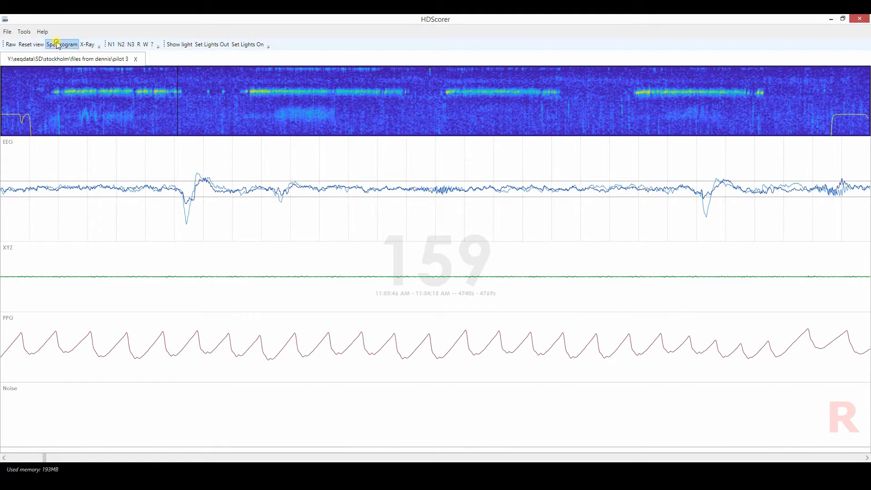
Compare epoch 35 in the Spectrogram and X-Ray overviews, and contrast epoch 99 in the spindle band with epoch 36 before it.
{"action": "left_click", "coordinate": [40, 91]}
{"action": "mouse_move", "coordinate": [40, 91]}
{"action": "left_mouse_down"}
{"action": "mouse_move", "coordinate": [49, 108]}
{"action": "mouse_move", "coordinate": [37, 95]}
{"action": "left_mouse_up"}
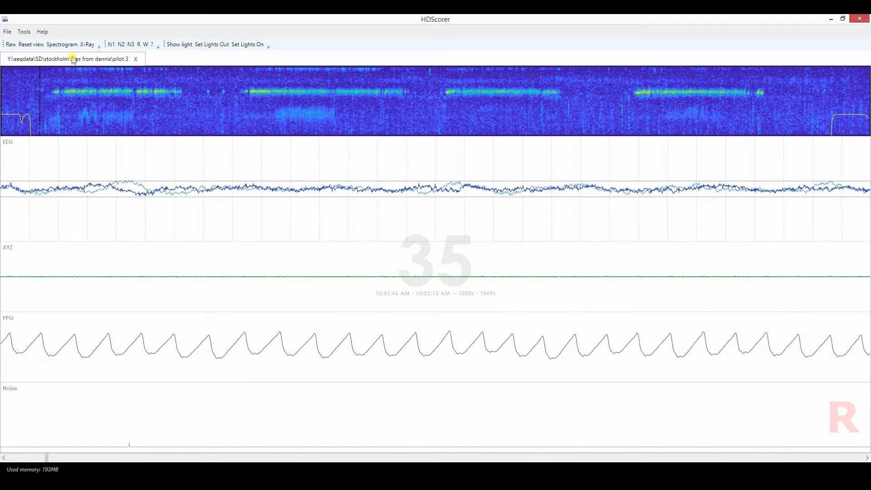
{"action": "left_click", "coordinate": [63, 45]}
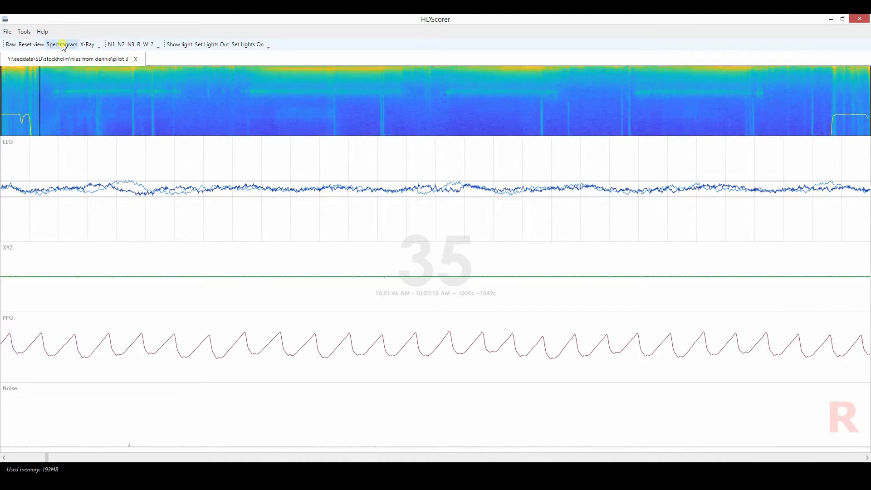
{"action": "left_click", "coordinate": [87, 45]}
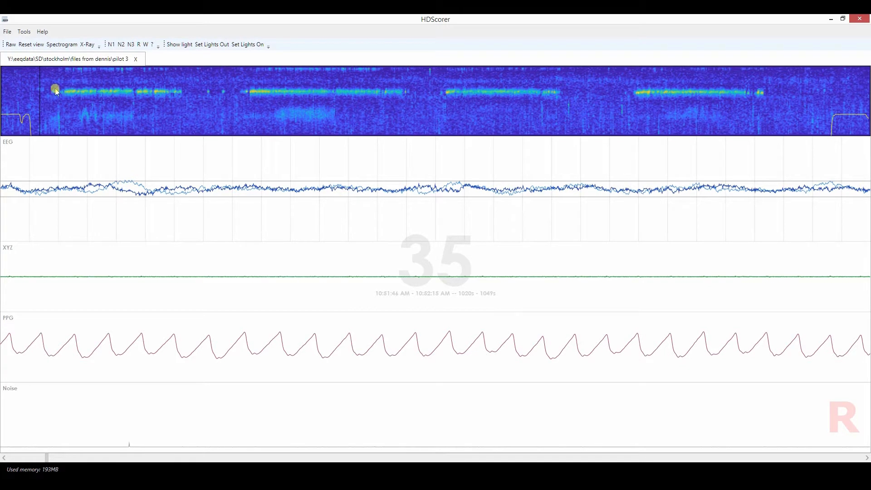
{"action": "left_click", "coordinate": [111, 92]}
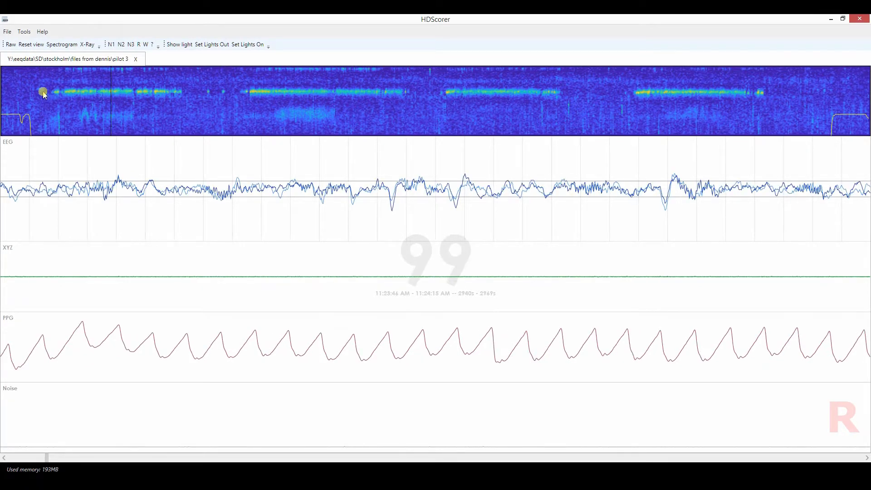
{"action": "left_click", "coordinate": [40, 89]}
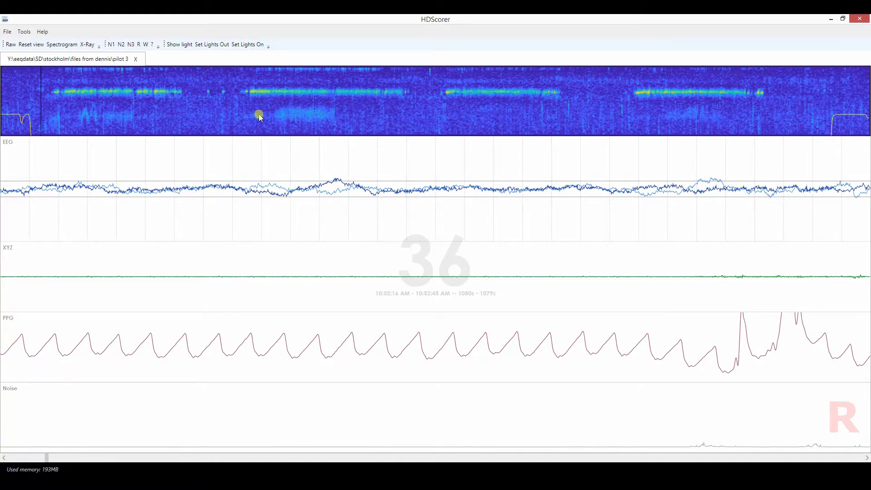
Inspect epochs 279, 267 and 291 in the diffuse patch below the second spindle band, and switch the overview to Spectrogram.
{"action": "left_click", "coordinate": [310, 117]}
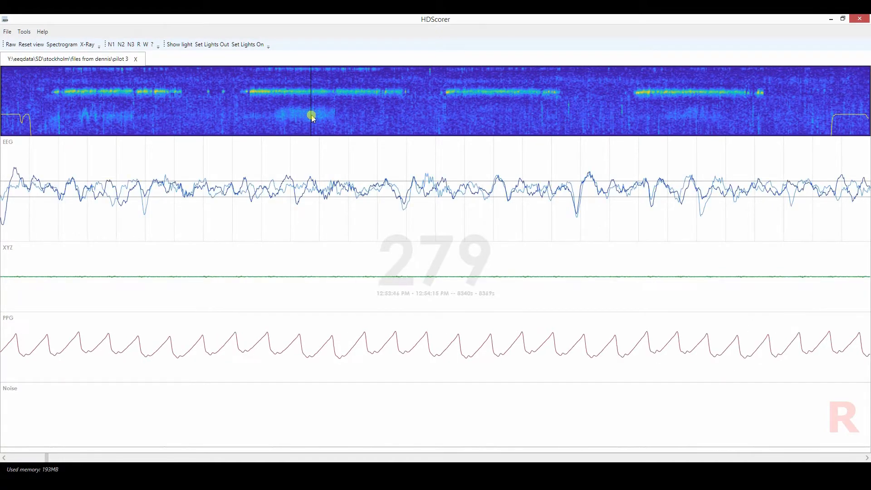
{"action": "left_click", "coordinate": [302, 116]}
{"action": "left_click", "coordinate": [298, 115]}
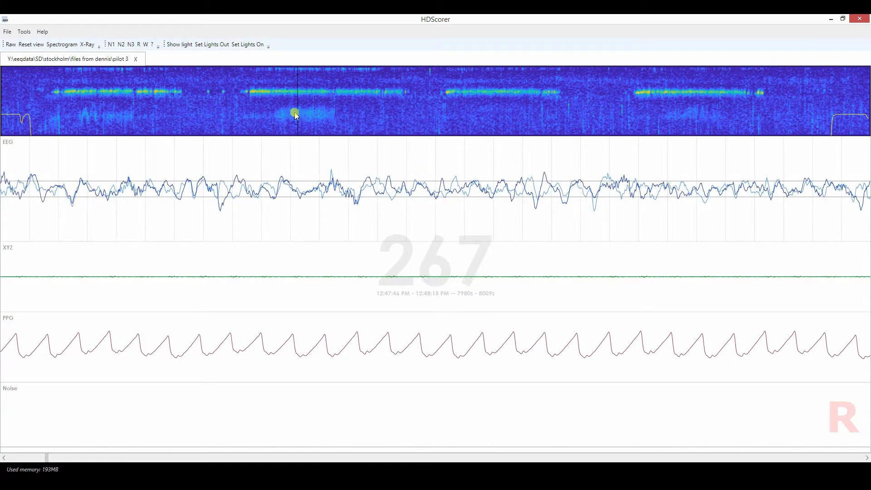
{"action": "left_click", "coordinate": [291, 114]}
{"action": "left_click", "coordinate": [324, 113]}
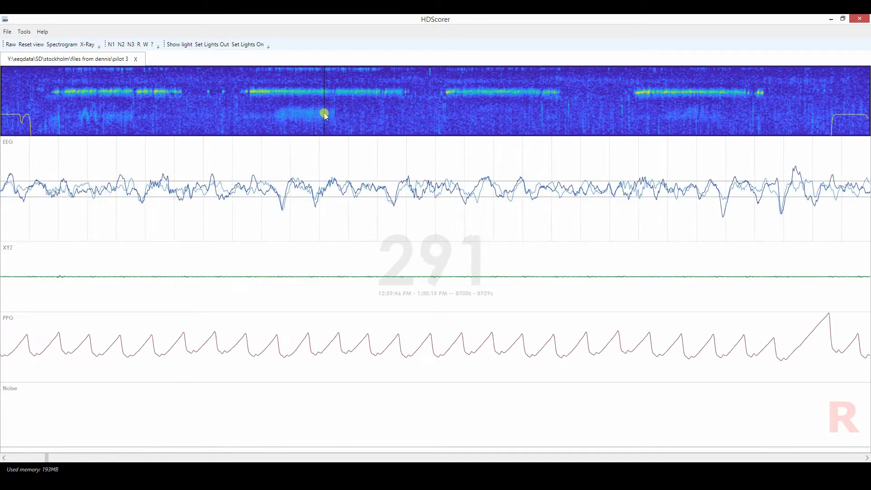
{"action": "left_click", "coordinate": [61, 46]}
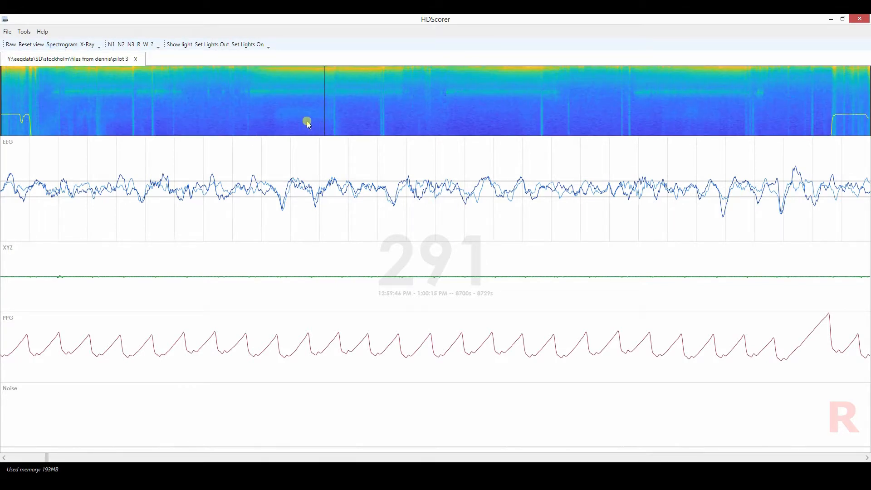
Switch the overview to X-Ray and inspect epochs 38 and 39 just before the first spindle band.
{"action": "left_click", "coordinate": [86, 45]}
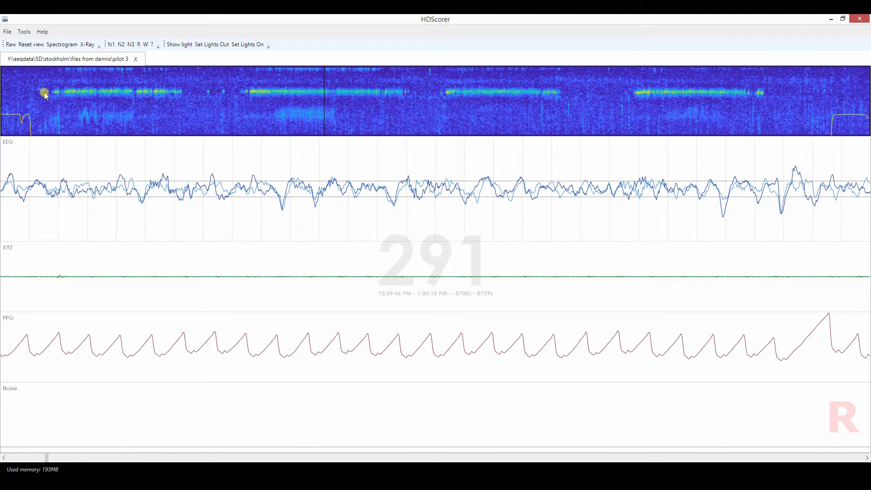
{"action": "left_click", "coordinate": [44, 109]}
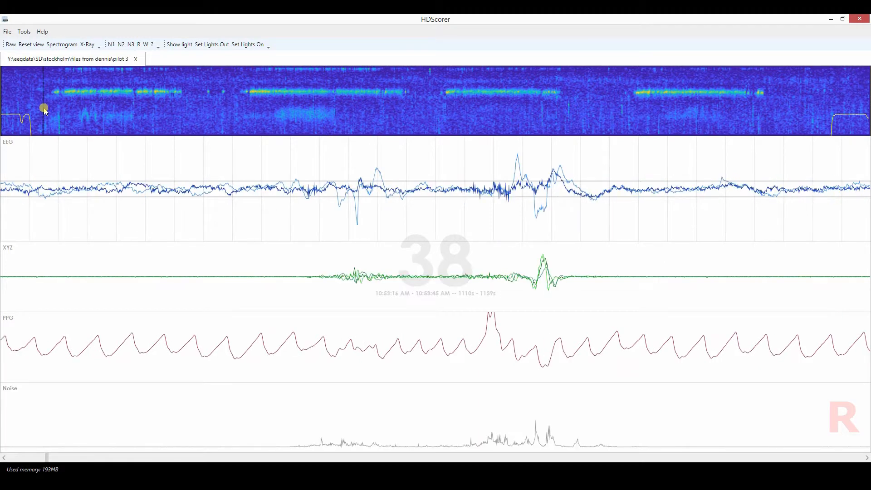
{"action": "left_click", "coordinate": [45, 111]}
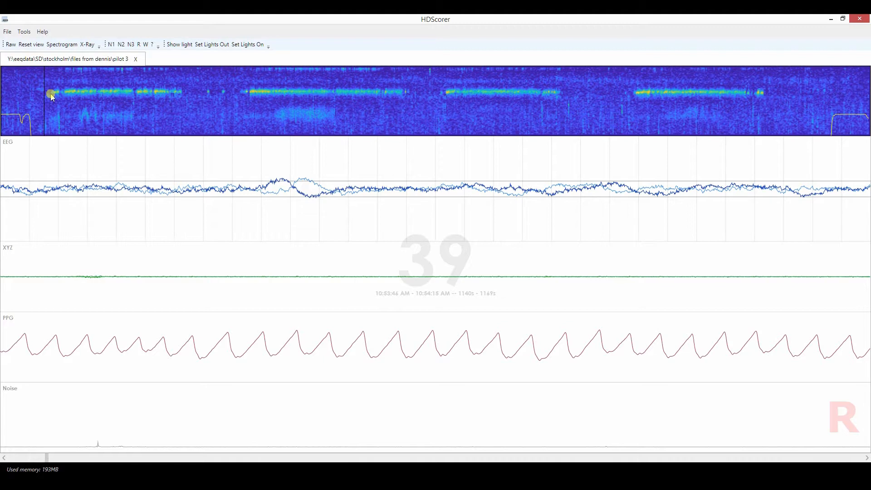
Compare epochs 44, 40 and 42 in the short stretch leading into the first spindle band.
{"action": "left_click", "coordinate": [51, 96]}
{"action": "left_click", "coordinate": [46, 96]}
{"action": "left_click", "coordinate": [51, 95]}
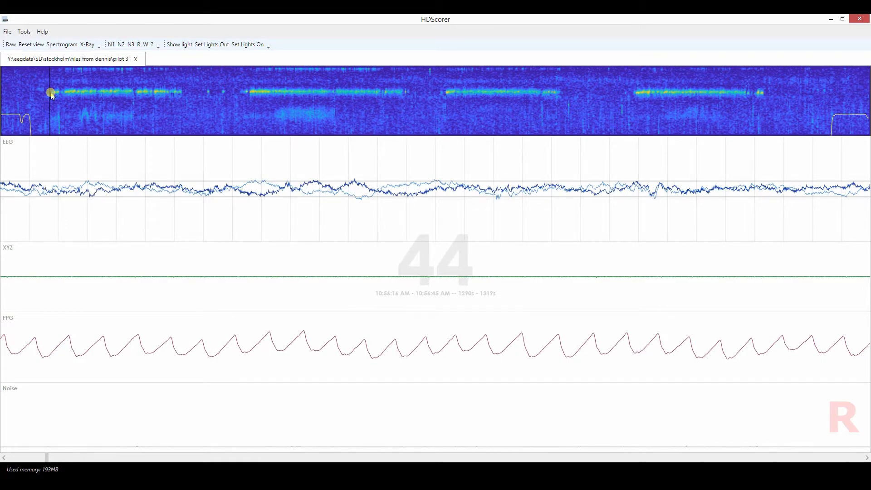
{"action": "left_click", "coordinate": [46, 93]}
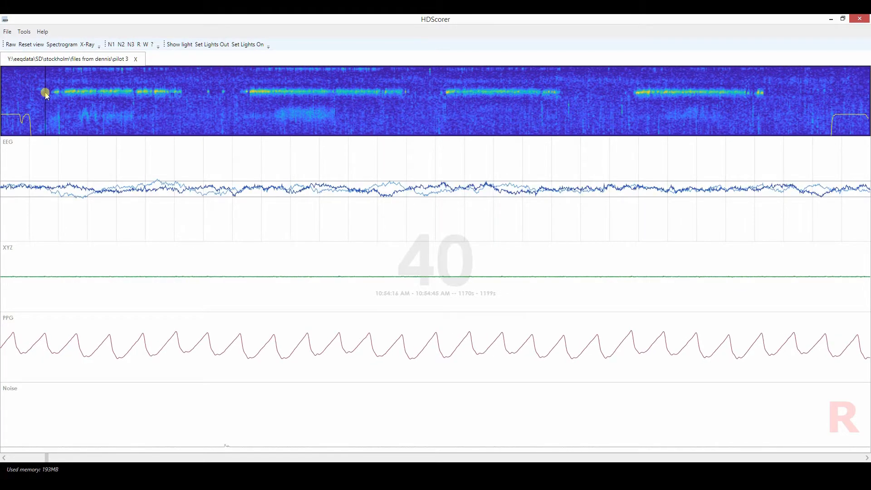
{"action": "left_click", "coordinate": [47, 93]}
{"action": "left_click", "coordinate": [48, 93]}
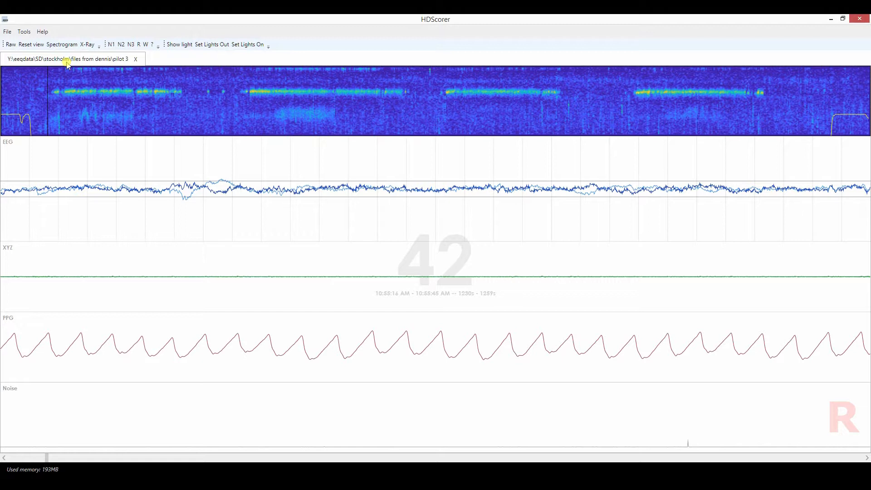
Page back and forth around epochs 40 to 43 to examine their EEG, ending on epoch 42.
{"action": "key", "text": "Right"}
{"action": "key", "text": "Right"}
{"action": "key", "text": "Left"}
{"action": "key", "text": "Left"}
{"action": "key", "text": "Left"}
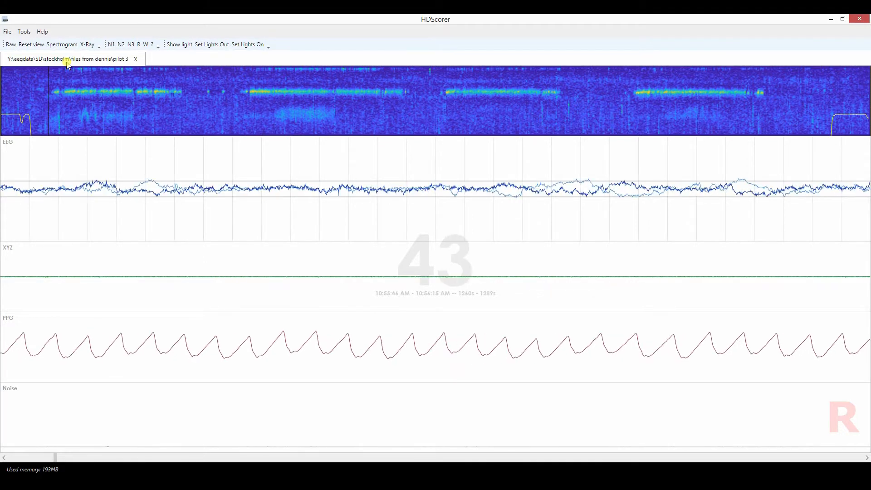
{"action": "key", "text": "Left"}
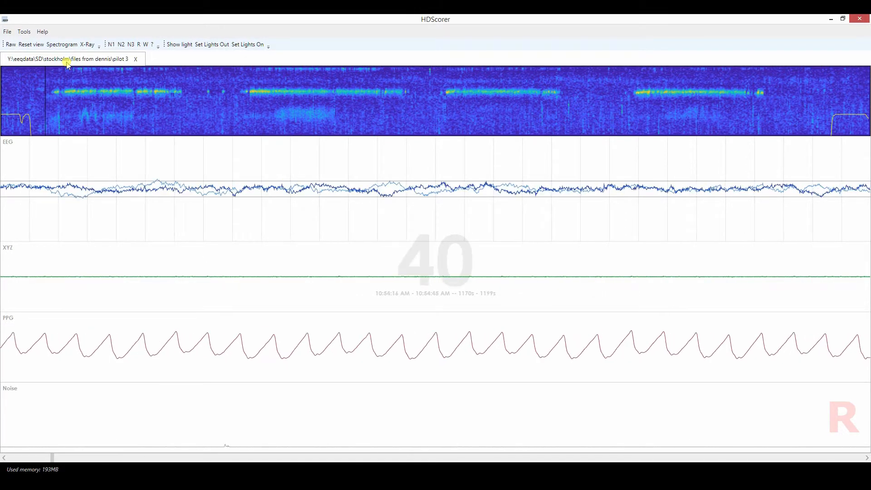
{"action": "key", "text": "Right"}
{"action": "key", "text": "Right"}
{"action": "key", "text": "Left"}
{"action": "key", "text": "Left"}
{"action": "key", "text": "Left"}
{"action": "key", "text": "Right"}
{"action": "key", "text": "Right"}
Page back and forth from epoch 42 to examine the onset of the first spindle band, ending on epoch 45.
{"action": "key", "text": "Right"}
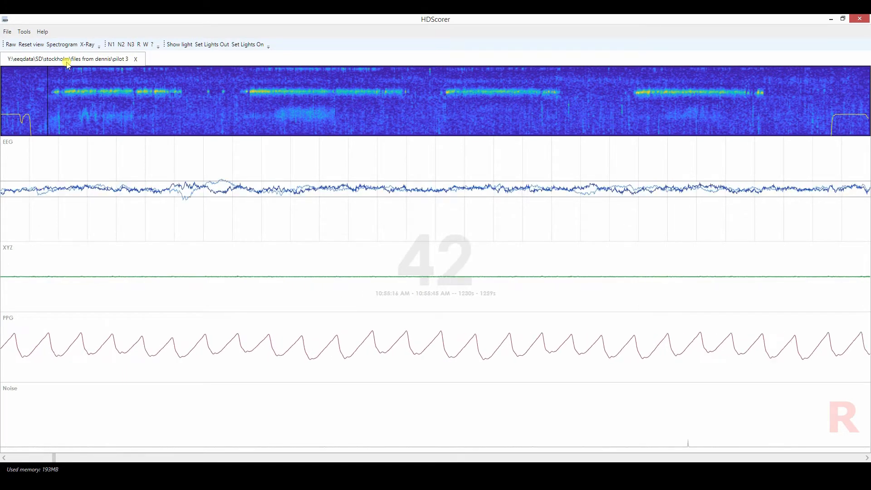
{"action": "key", "text": "Right"}
{"action": "key", "text": "Right"}
{"action": "key", "text": "Right"}
{"action": "key", "text": "Left"}
{"action": "key", "text": "Left"}
{"action": "key", "text": "Left"}
{"action": "key", "text": "Right"}
{"action": "key", "text": "Right"}
{"action": "key", "text": "Right"}
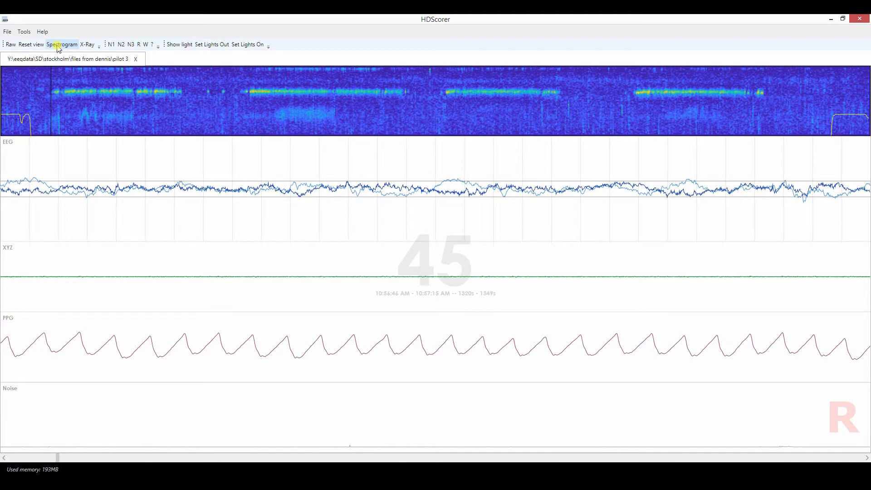
Compare the Spectrogram and X-Ray overviews at epoch 45, leaving X-Ray displayed.
{"action": "left_click", "coordinate": [58, 47]}
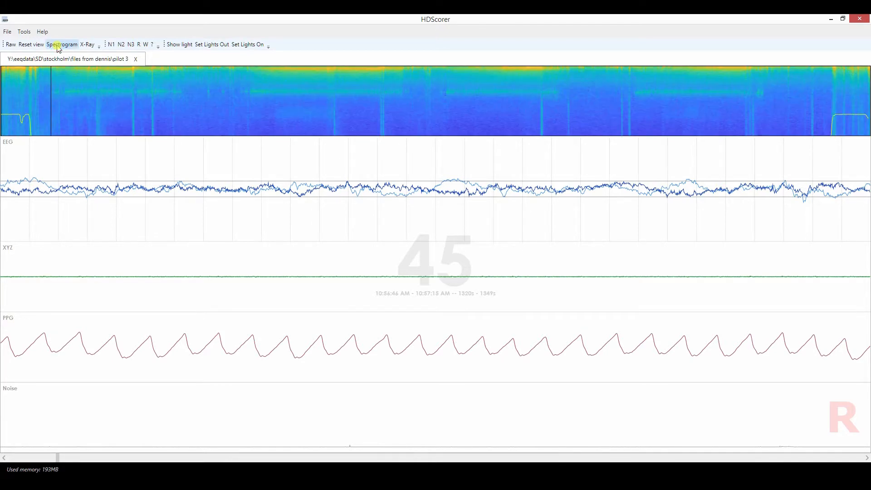
{"action": "left_click", "coordinate": [89, 45]}
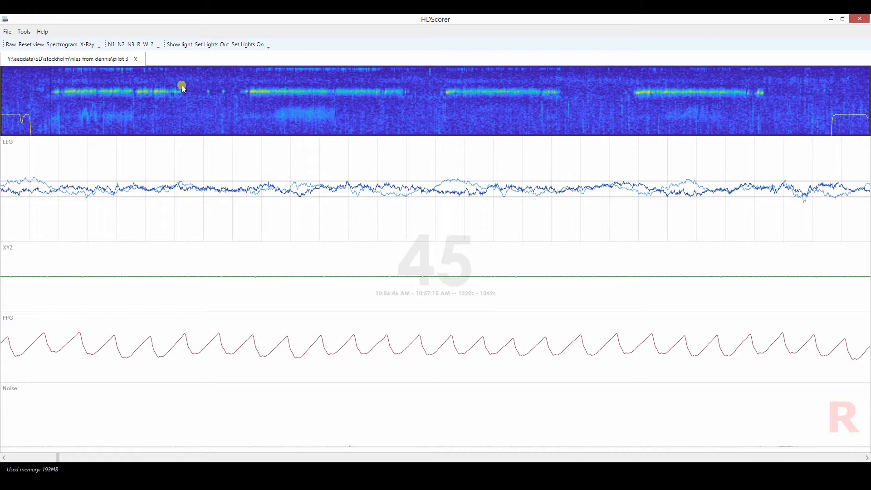
{"action": "left_click", "coordinate": [68, 44]}
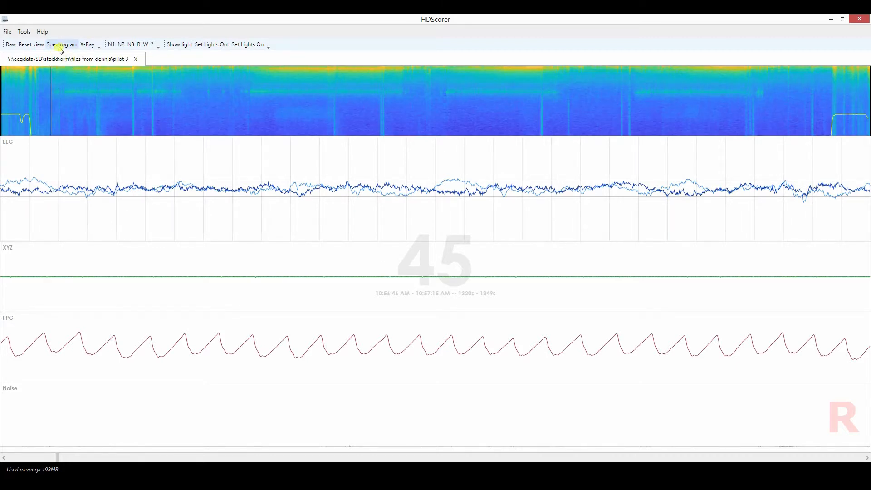
{"action": "left_click", "coordinate": [87, 44]}
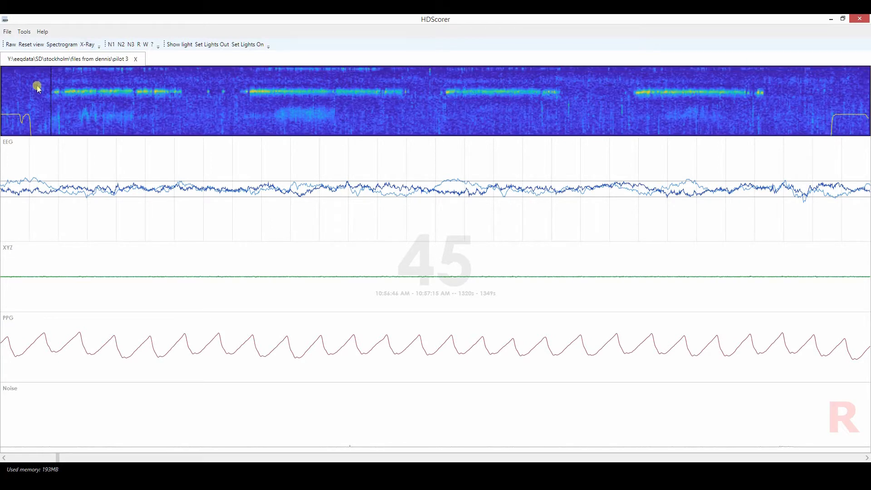
Sweep the faint trace before the first spindle band, select epoch 34 and step forward epoch by epoch to epoch 39.
{"action": "left_click_drag", "start_coordinate": [36, 89], "coordinate": [44, 90]}
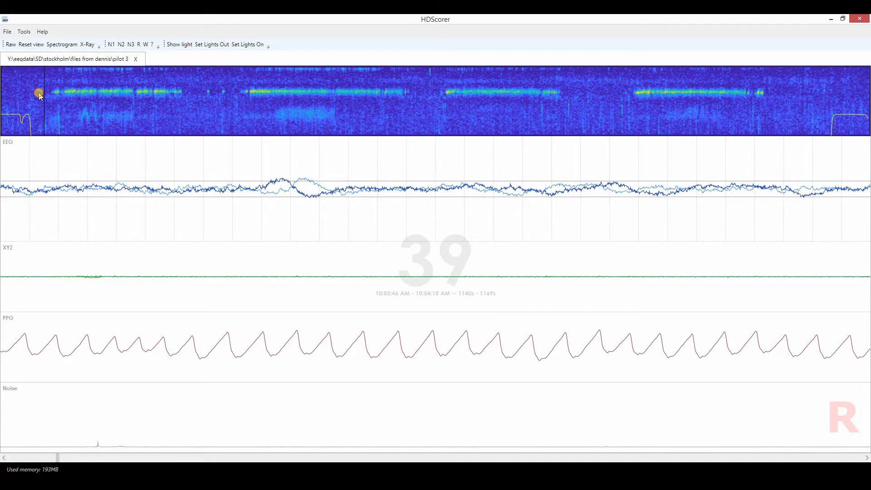
{"action": "left_click", "coordinate": [37, 91]}
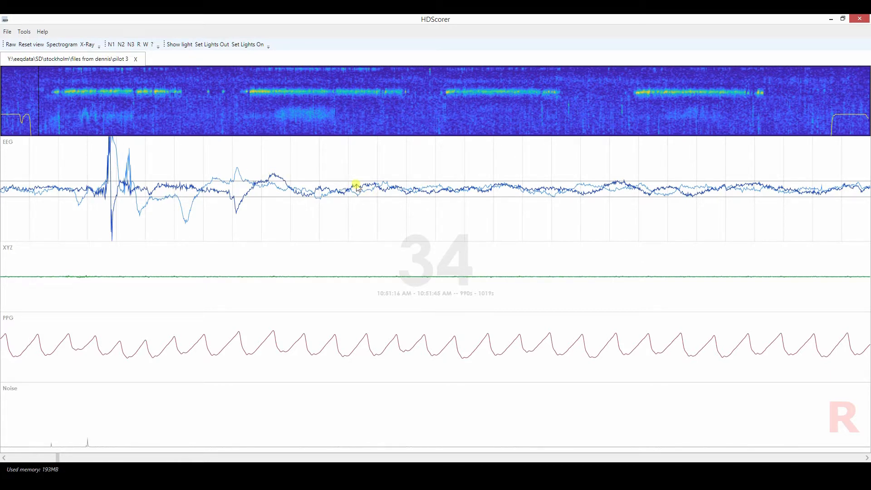
{"action": "key", "text": "Right"}
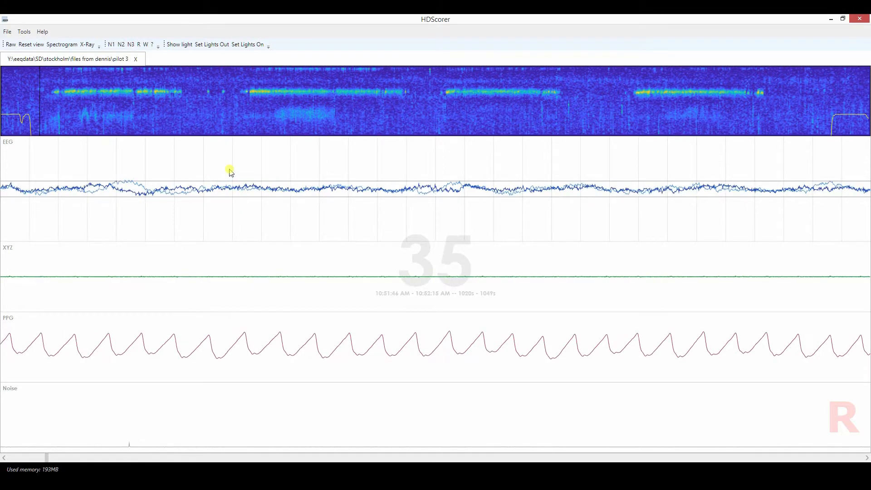
{"action": "key", "text": "Right"}
{"action": "key", "text": "Right"}
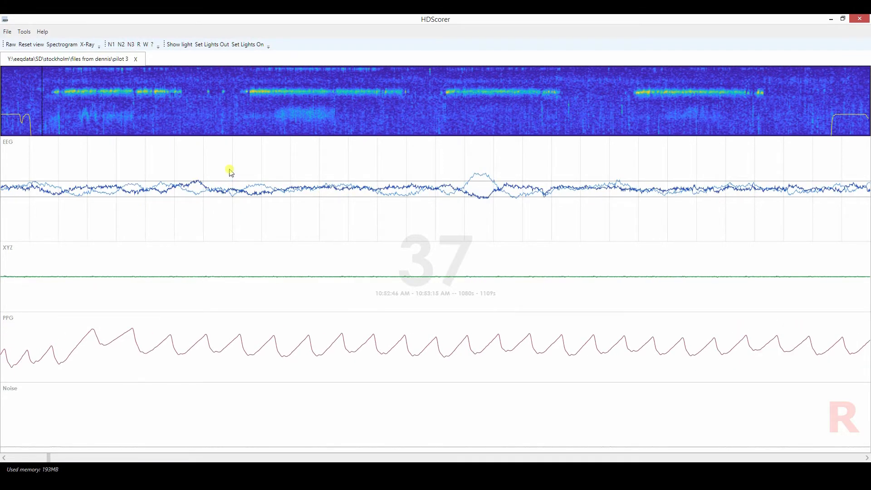
{"action": "key", "text": "Left"}
{"action": "key", "text": "Right"}
{"action": "key", "text": "Right"}
{"action": "key", "text": "Right"}
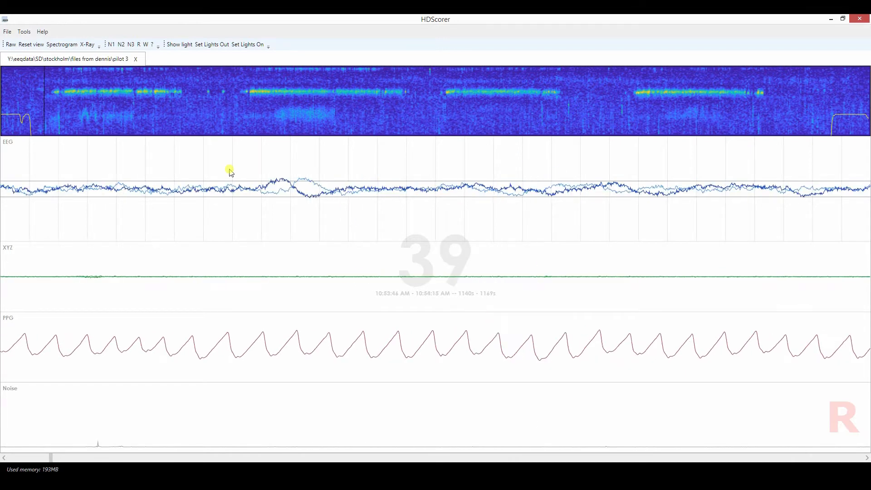
Step back from epoch 39 to examine the EEG, movement and pulse signals of epochs 38 and 36.
{"action": "key", "text": "Left"}
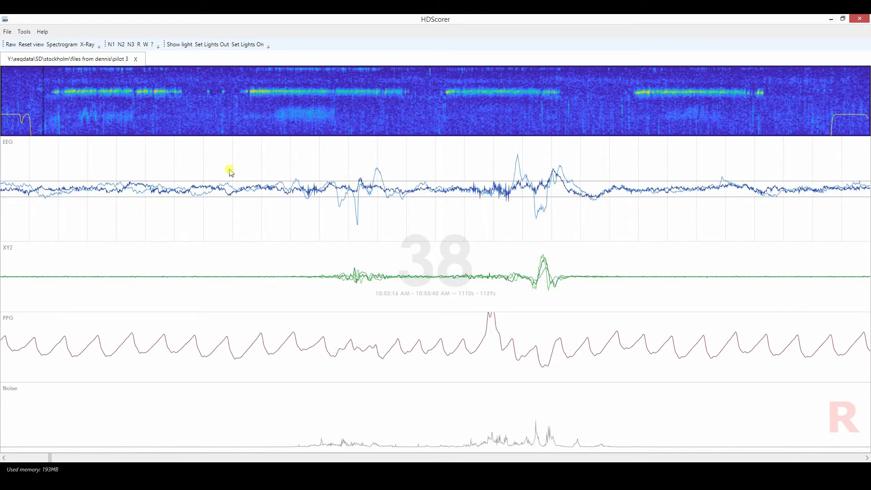
{"action": "key", "text": "Left"}
{"action": "key", "text": "Left"}
{"action": "key", "text": "Left"}
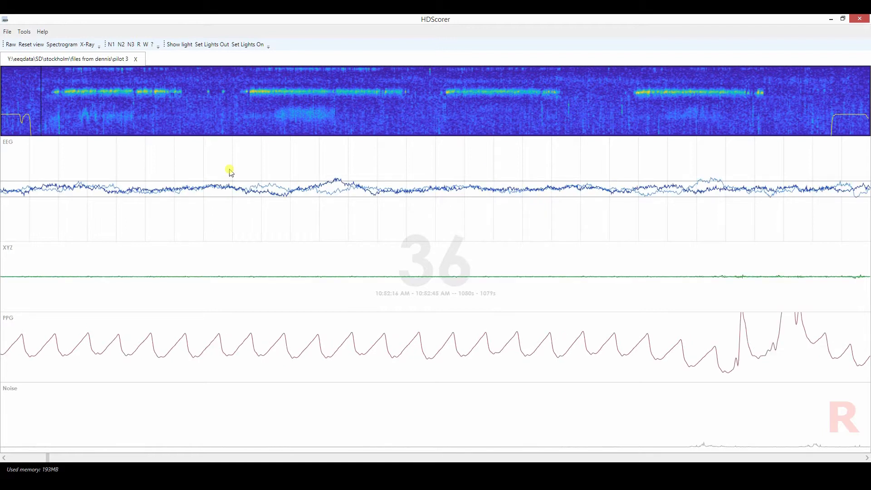
{"action": "key", "text": "Left"}
{"action": "key", "text": "Right"}
Sweep the epoch position along the faint trace in the overview through epoch 39 up to epoch 45.
{"action": "left_click", "coordinate": [37, 90]}
{"action": "left_click_drag", "start_coordinate": [40, 91], "coordinate": [46, 99]}
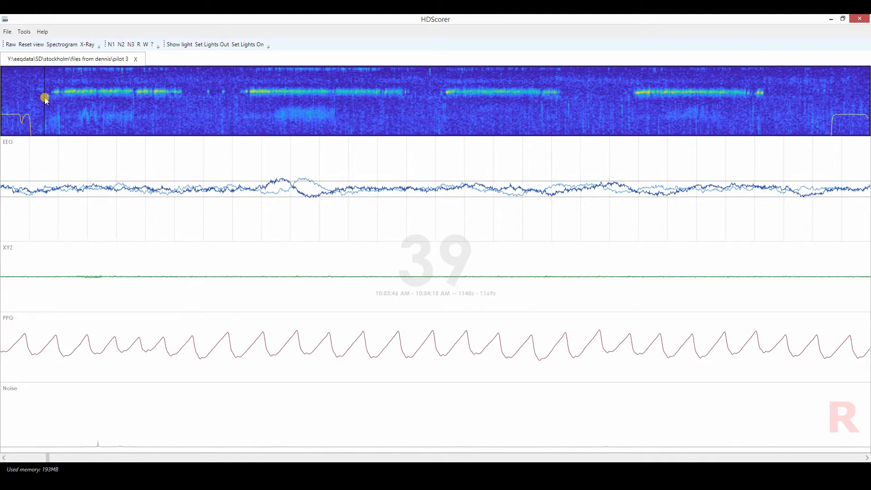
{"action": "left_click_drag", "start_coordinate": [48, 98], "coordinate": [51, 102]}
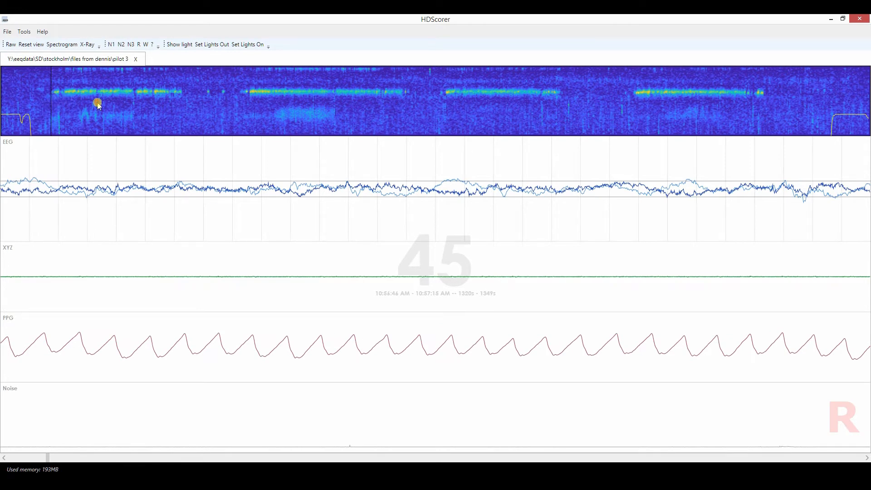
Contrast epoch 157 near the end of the first spindle band with epochs 50 and 49 at its start.
{"action": "left_click", "coordinate": [175, 109]}
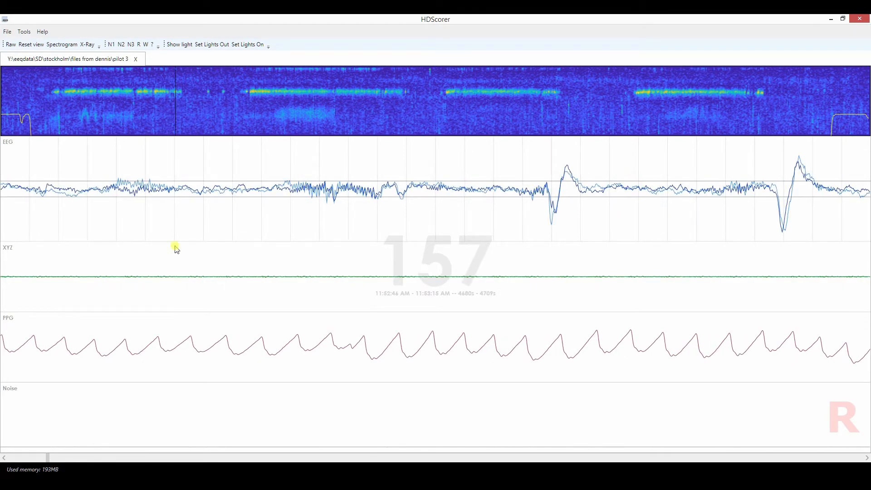
{"action": "left_click", "coordinate": [57, 99]}
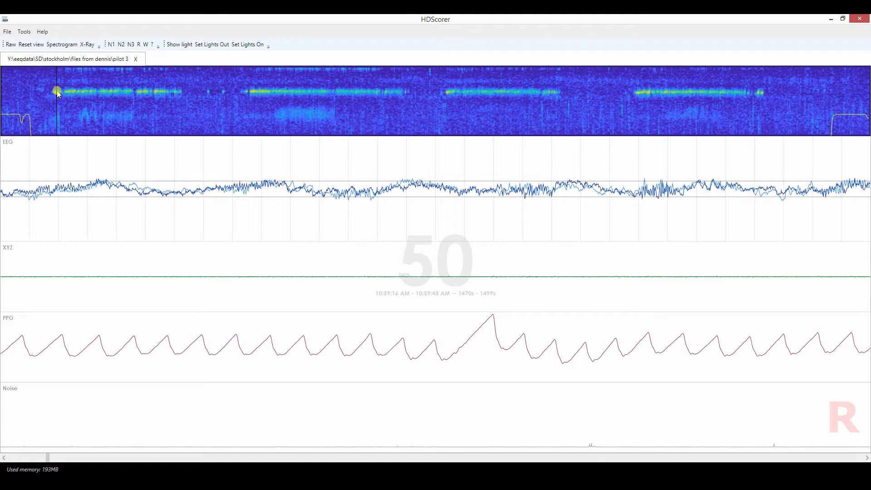
{"action": "mouse_move", "coordinate": [57, 91]}
{"action": "left_mouse_down"}
{"action": "mouse_move", "coordinate": [1, 96]}
{"action": "mouse_move", "coordinate": [56, 93]}
{"action": "left_mouse_up"}
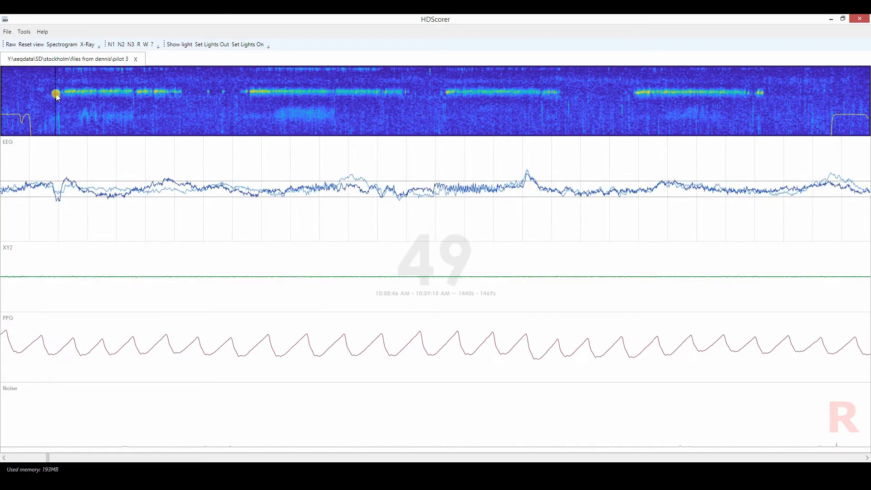
Switch the overview to Spectrogram and sample epochs 105 and 106 in the first spindle band and 291 and 320 in the second.
{"action": "left_click", "coordinate": [62, 44]}
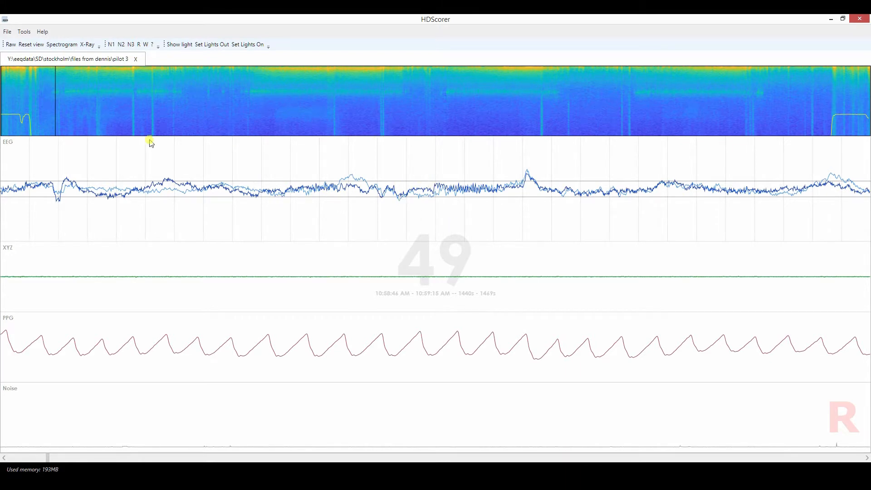
{"action": "left_click", "coordinate": [118, 101]}
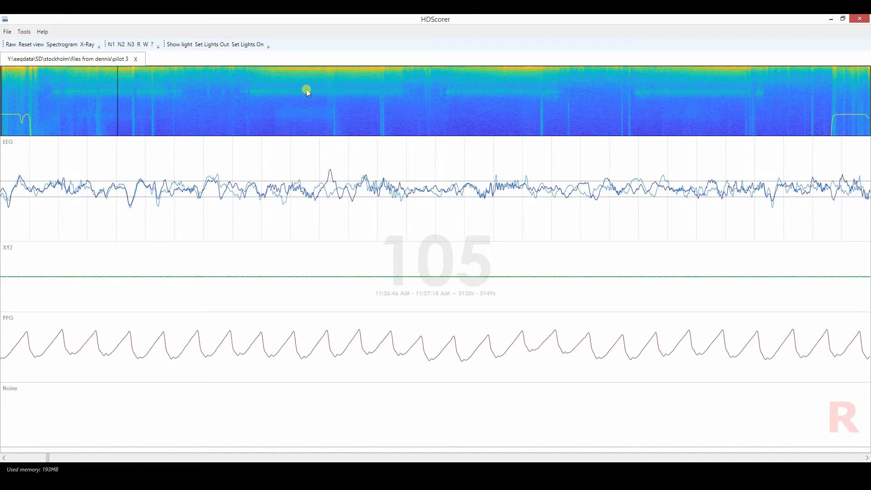
{"action": "left_click", "coordinate": [307, 90]}
{"action": "left_click", "coordinate": [119, 97]}
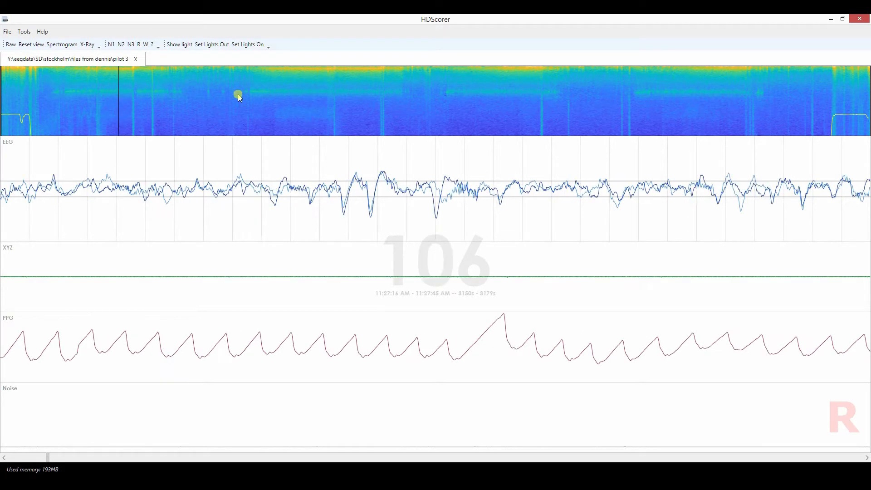
{"action": "left_click", "coordinate": [266, 93]}
{"action": "left_click", "coordinate": [304, 92]}
{"action": "left_click", "coordinate": [324, 92]}
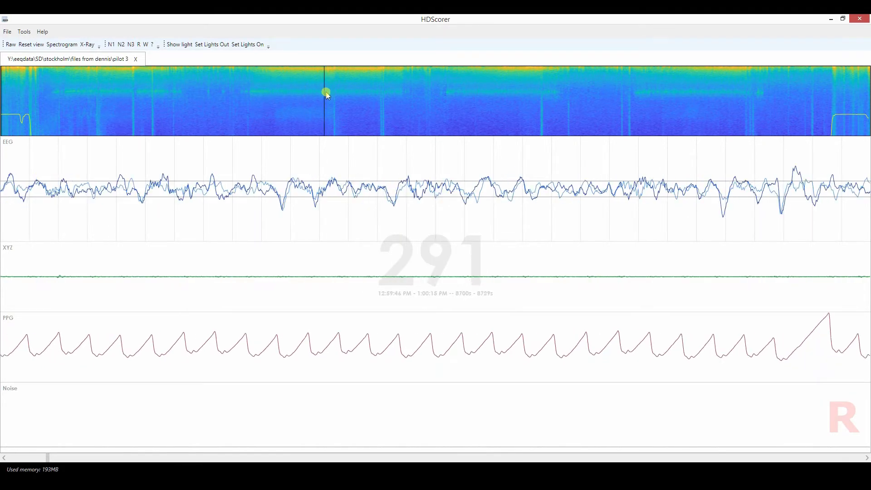
{"action": "left_click", "coordinate": [357, 91]}
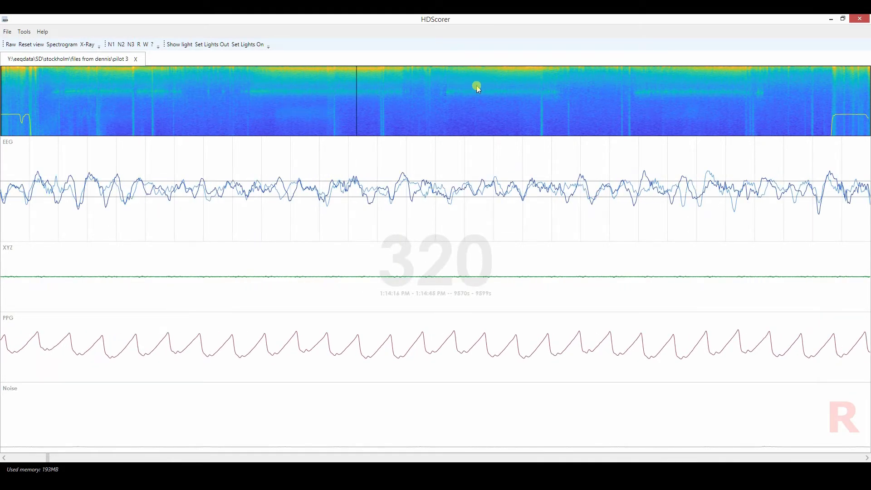
Step from epoch 406 to epoch 412 at the start of the third spindle band, and return to epoch 60 in the first.
{"action": "left_click", "coordinate": [452, 93]}
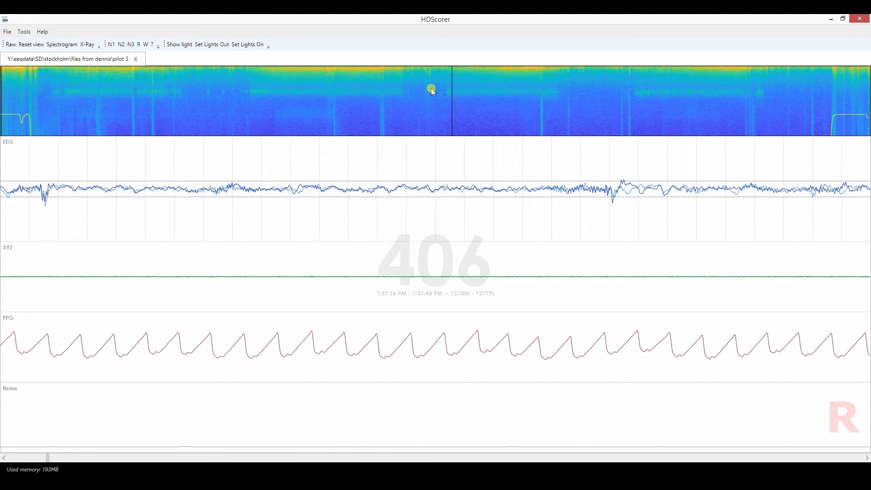
{"action": "key", "text": "Right"}
{"action": "key", "text": "Right"}
{"action": "key", "text": "Right"}
{"action": "key", "text": "Right"}
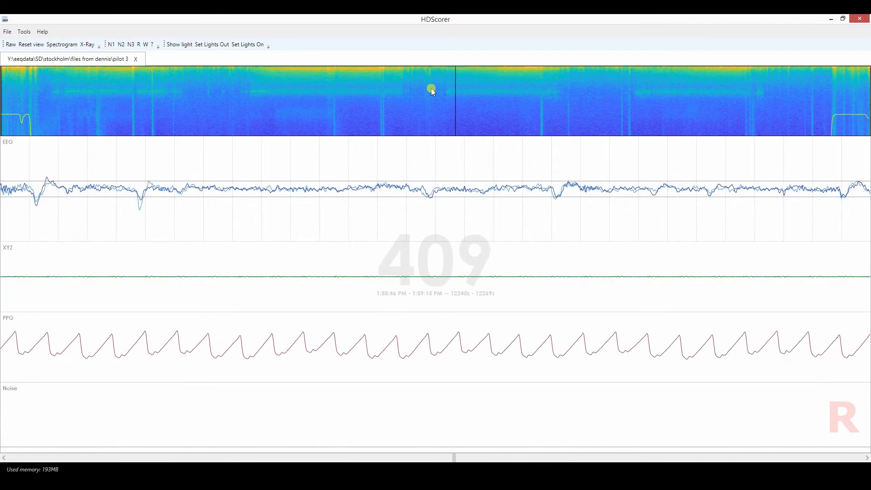
{"action": "key", "text": "Right"}
{"action": "key", "text": "Right"}
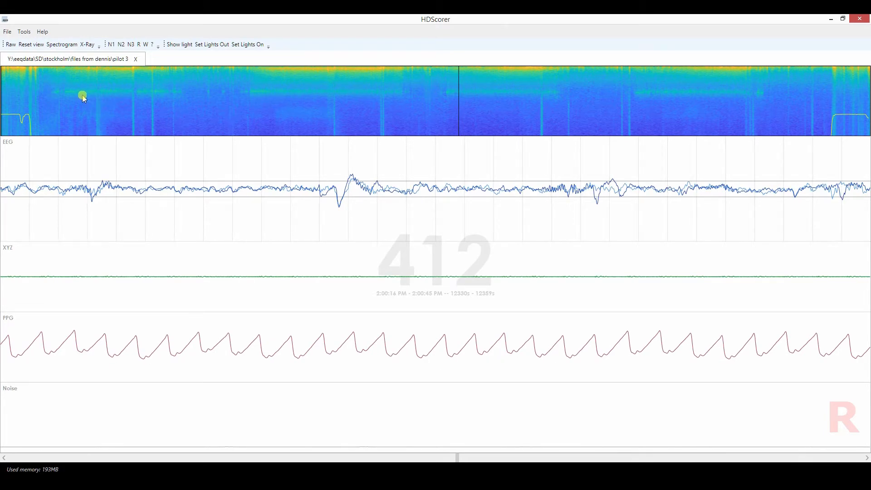
{"action": "left_click", "coordinate": [68, 95]}
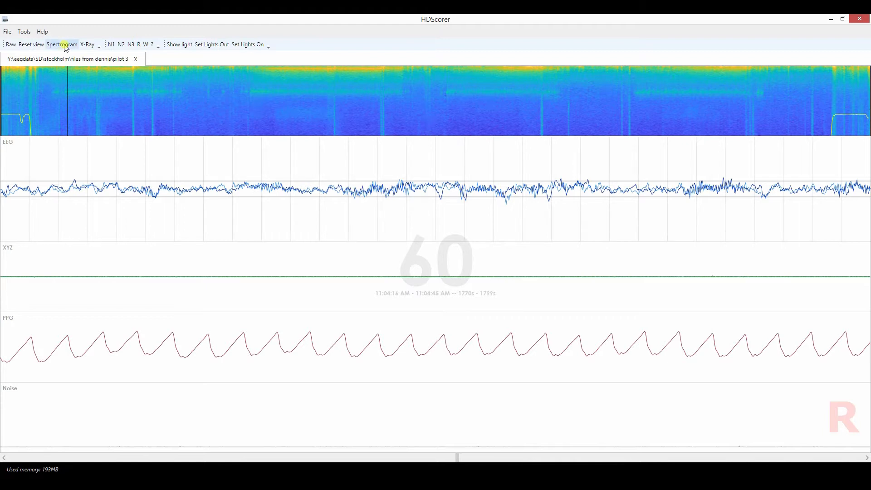
Toggle the overview to X-Ray and back to Spectrogram, and inspect epochs 343 and 342 at the vertical streak in the second spindle band.
{"action": "left_click", "coordinate": [86, 44]}
{"action": "left_click", "coordinate": [72, 45]}
{"action": "left_click", "coordinate": [382, 111]}
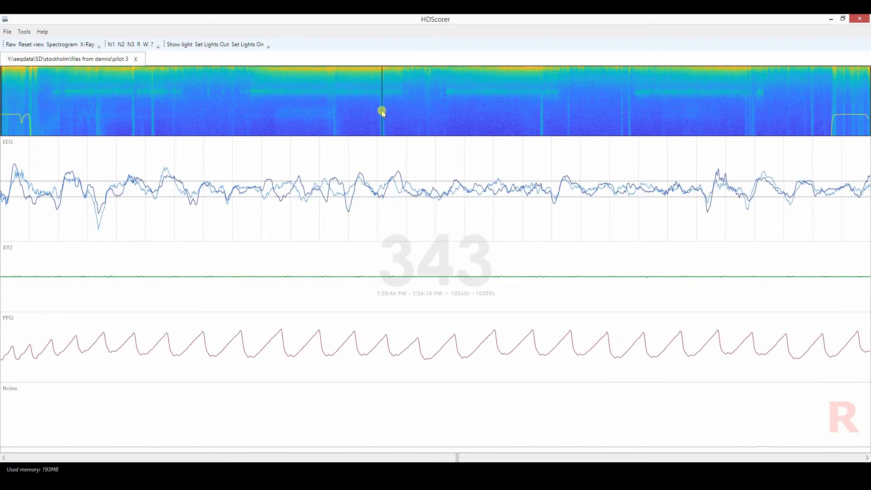
{"action": "key", "text": "Left"}
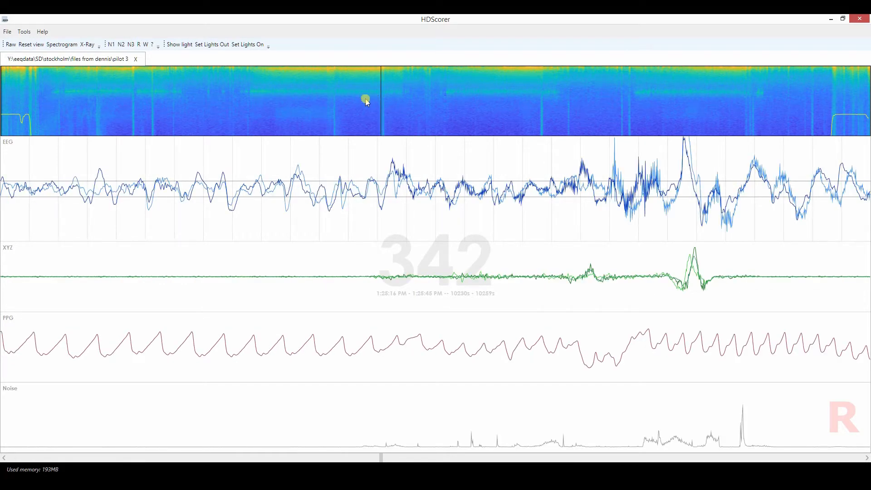
Alternate the overview between X-Ray and Spectrogram to compare how both show the spindle bands, ending on Spectrogram.
{"action": "left_click", "coordinate": [83, 45]}
{"action": "left_click", "coordinate": [68, 44]}
{"action": "left_click", "coordinate": [87, 45]}
{"action": "left_click", "coordinate": [61, 44]}
{"action": "left_click", "coordinate": [82, 45]}
{"action": "left_click", "coordinate": [64, 44]}
{"action": "left_click", "coordinate": [83, 45]}
{"action": "left_click", "coordinate": [67, 45]}
{"action": "left_click", "coordinate": [86, 47]}
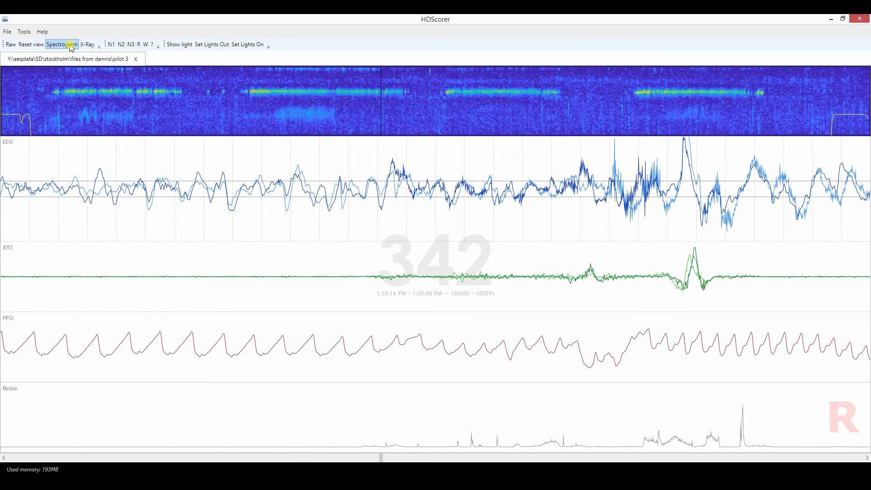
{"action": "left_click", "coordinate": [66, 45]}
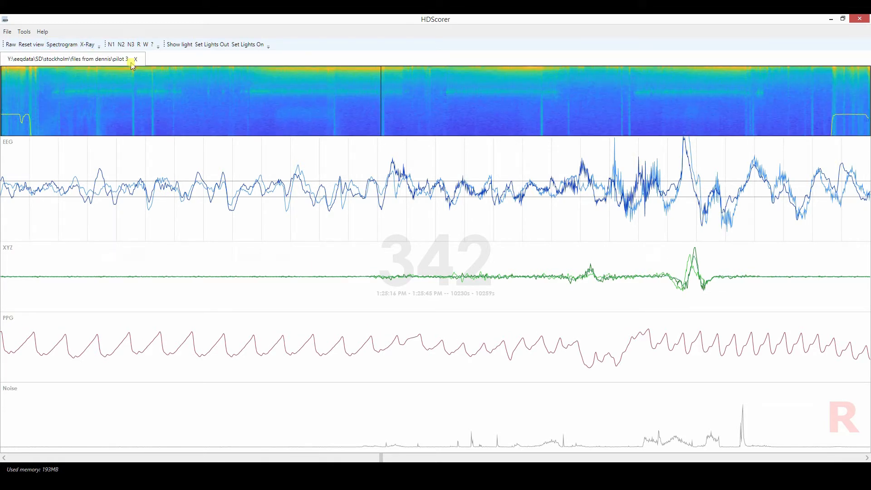
Examine epoch 206 and its neighbours up to epoch 209 in the gap between the first and second spindle bands.
{"action": "left_click", "coordinate": [230, 80]}
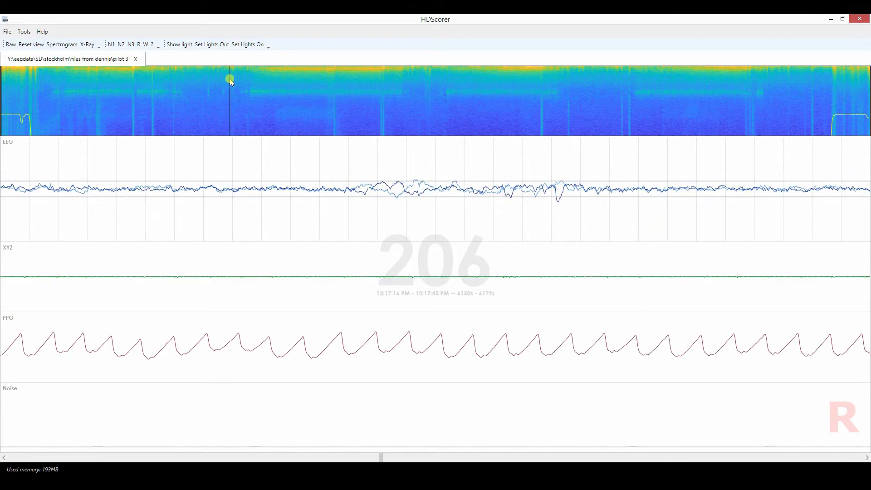
{"action": "key", "text": "Left"}
{"action": "key", "text": "Right"}
{"action": "key", "text": "Right"}
{"action": "key", "text": "Right"}
{"action": "key", "text": "Right"}
{"action": "key", "text": "Right"}
{"action": "key", "text": "Left"}
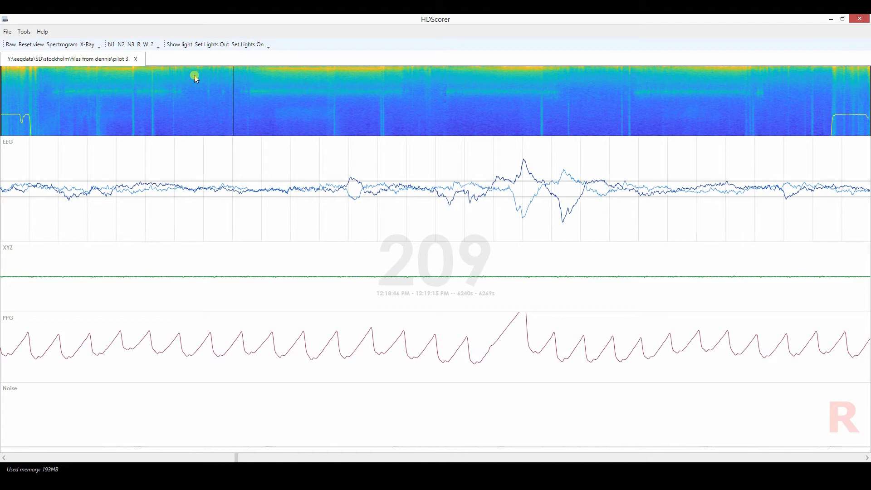
{"action": "left_click", "coordinate": [230, 73]}
{"action": "left_click", "coordinate": [231, 72]}
{"action": "left_click", "coordinate": [233, 73]}
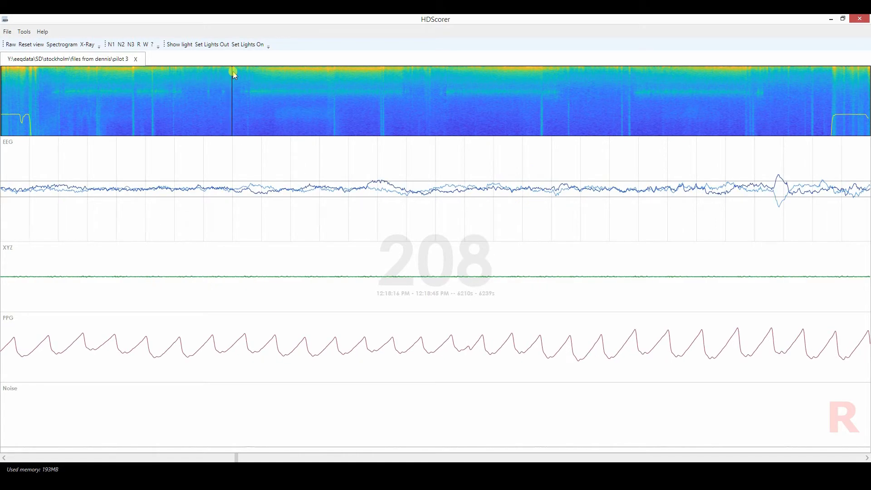
{"action": "left_click", "coordinate": [234, 73]}
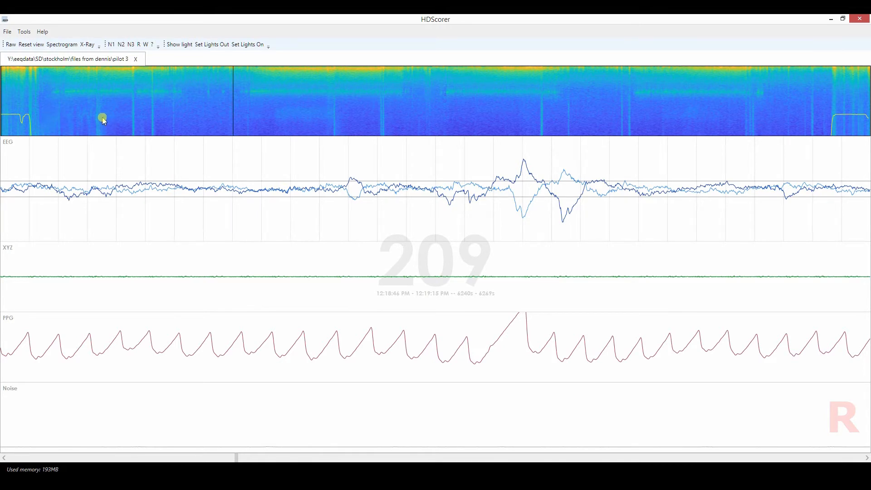
Check epochs 33 and 746 near the light-curve edges, and step from epoch 177 to 180 just after the first spindle band.
{"action": "left_click", "coordinate": [39, 93]}
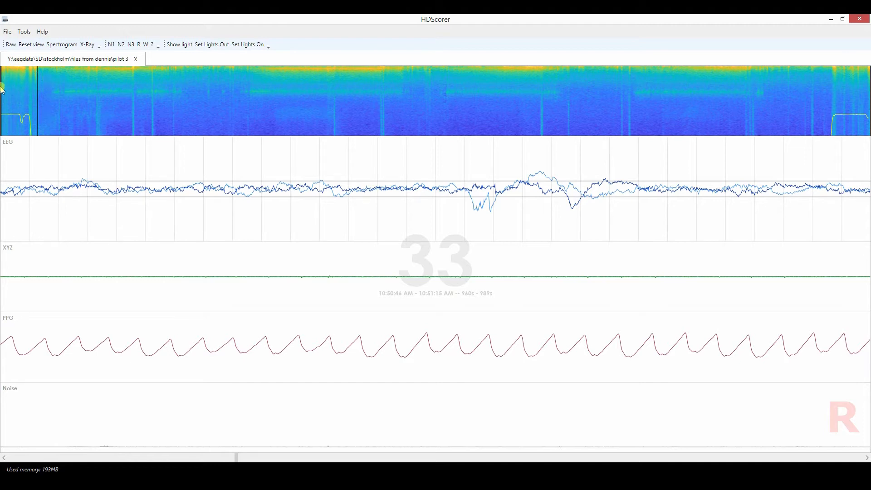
{"action": "left_click", "coordinate": [831, 99]}
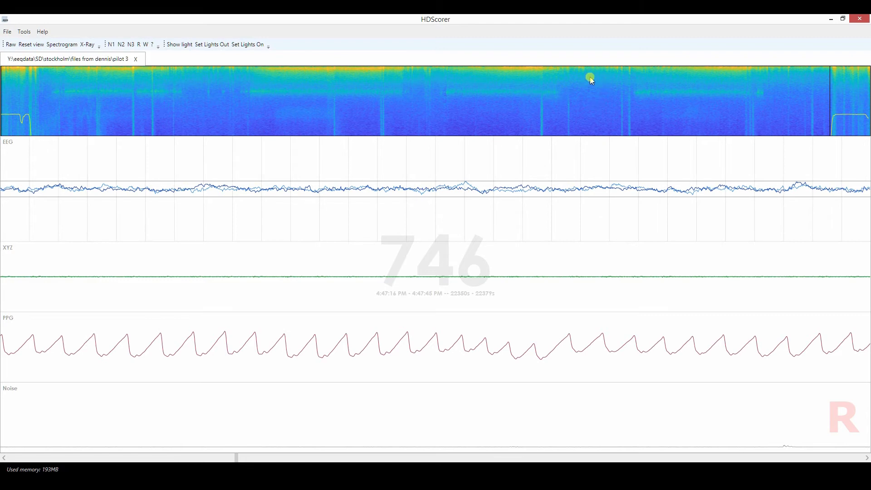
{"action": "left_click", "coordinate": [200, 76]}
{"action": "left_click", "coordinate": [201, 78]}
{"action": "left_click", "coordinate": [200, 79]}
{"action": "left_click", "coordinate": [198, 81]}
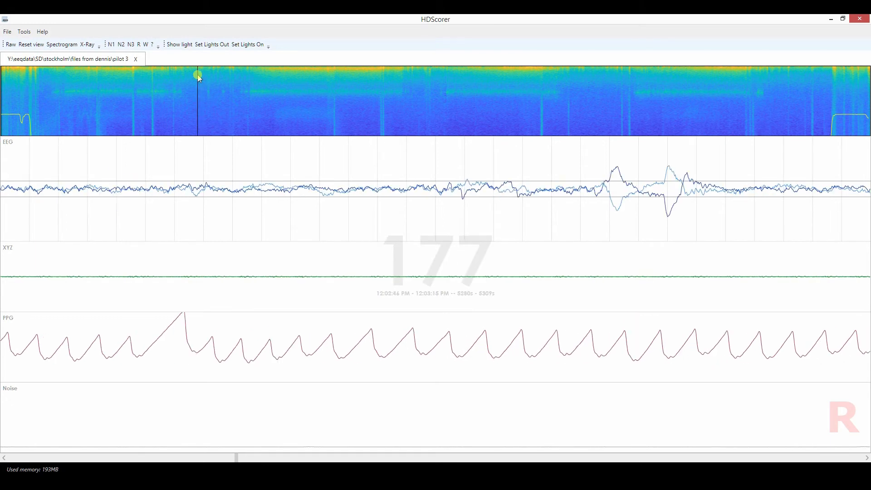
{"action": "key", "text": "Right"}
{"action": "key", "text": "Right"}
{"action": "key", "text": "Right"}
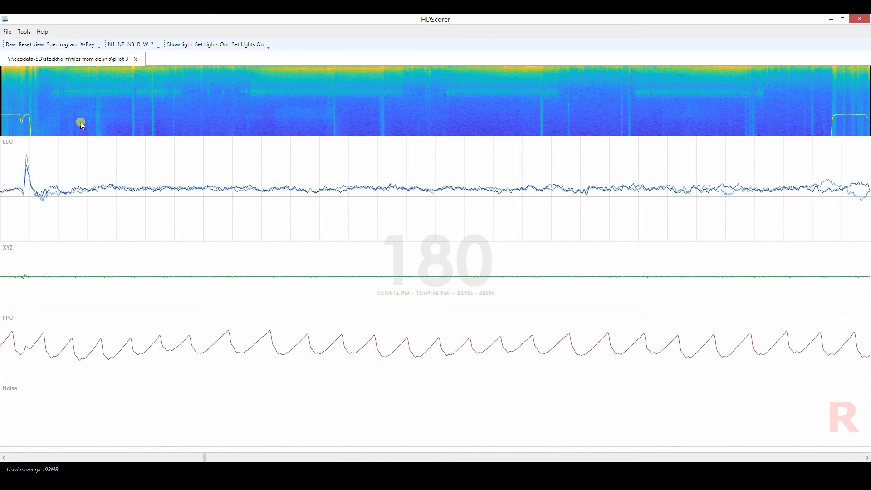
Contrast epochs 33 and 747 near the light-curve edges with epochs 206 and 210 between the first two spindle bands.
{"action": "left_click", "coordinate": [39, 104]}
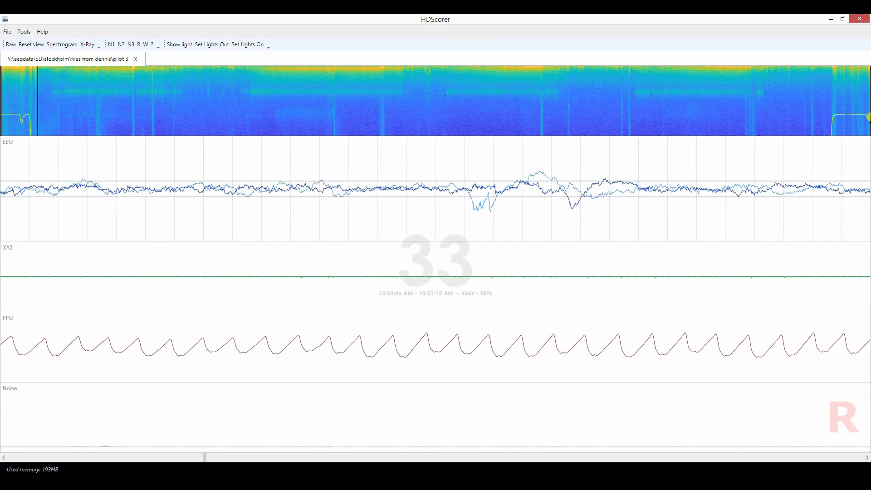
{"action": "left_click", "coordinate": [832, 104]}
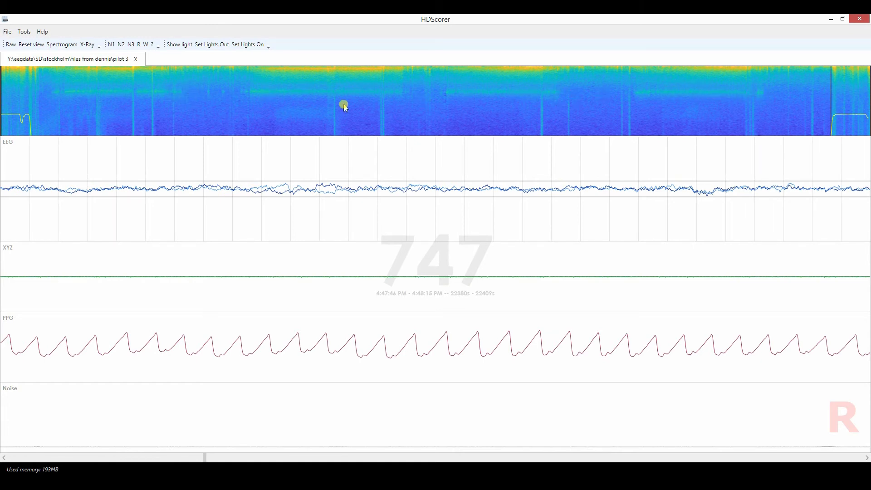
{"action": "left_click", "coordinate": [231, 73]}
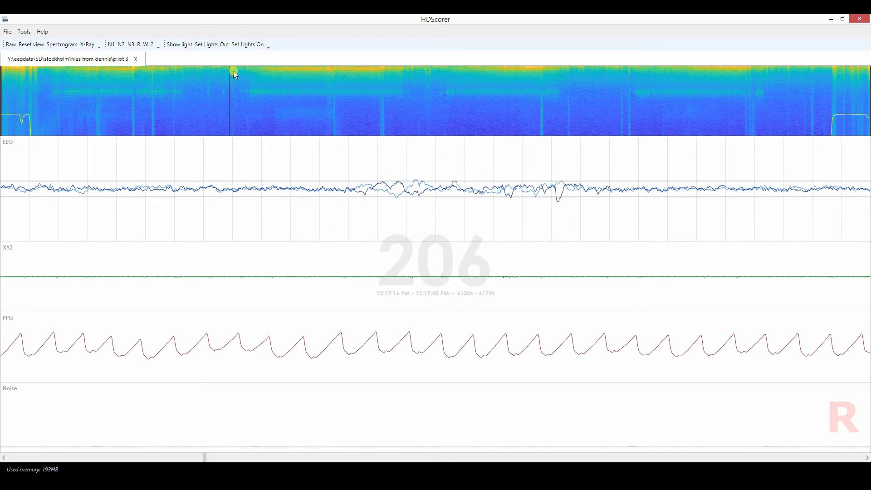
{"action": "left_click", "coordinate": [235, 73]}
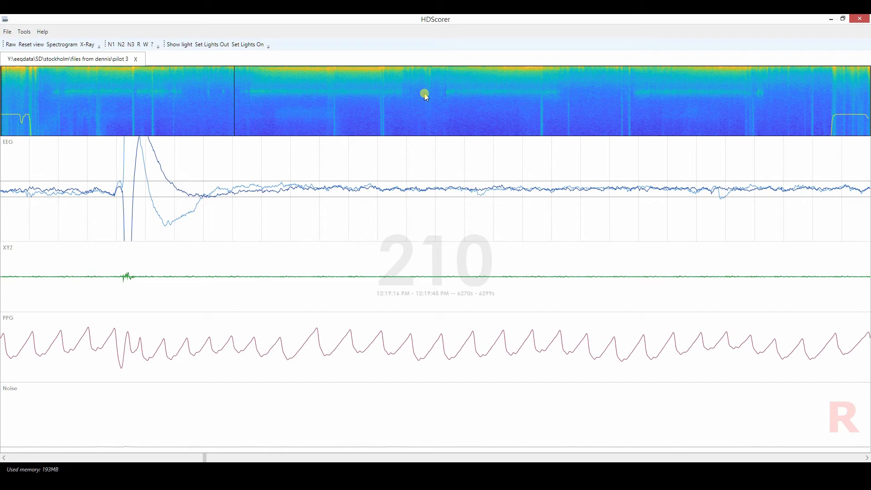
Go to epoch 384 between the second and third spindle bands and step back and forth through the following epochs to epoch 386.
{"action": "left_click", "coordinate": [429, 77]}
{"action": "left_click", "coordinate": [429, 76]}
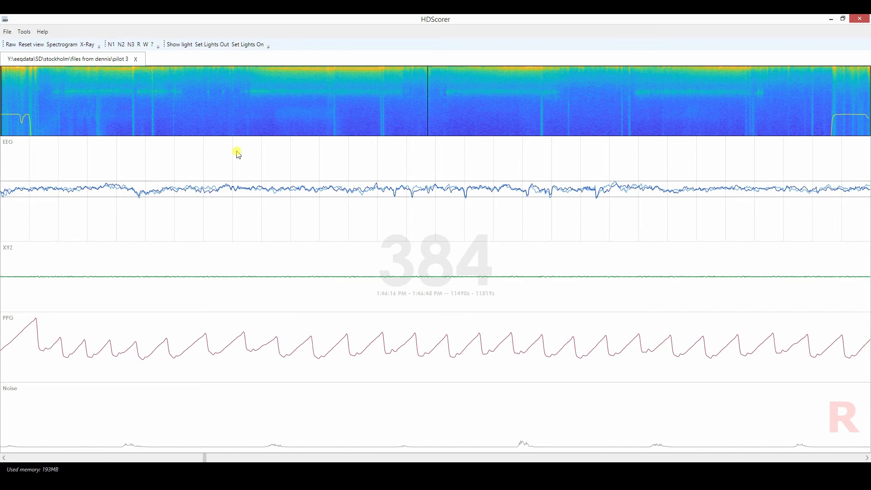
{"action": "key", "text": "Right"}
{"action": "key", "text": "Right"}
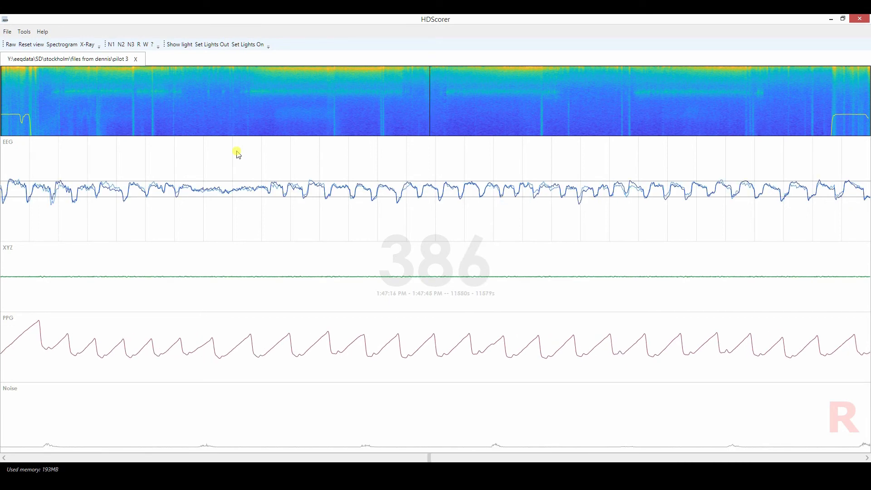
{"action": "key", "text": "Right"}
{"action": "key", "text": "Left"}
{"action": "key", "text": "Left"}
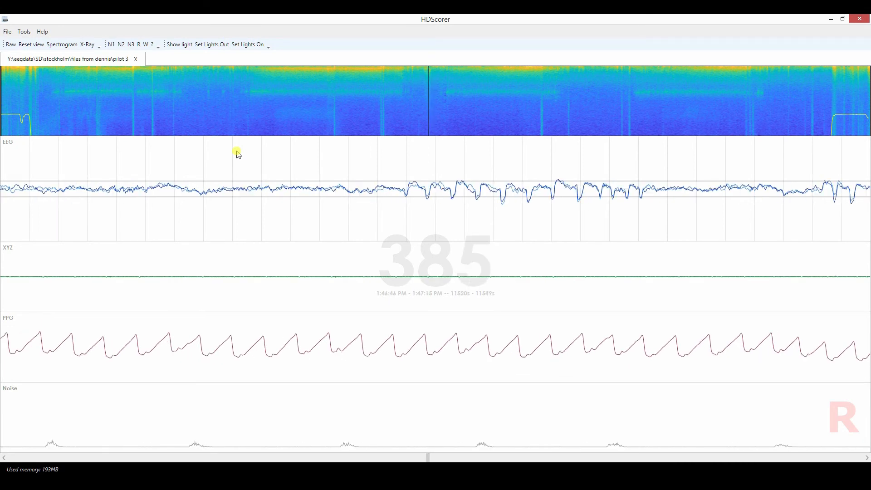
{"action": "key", "text": "Right"}
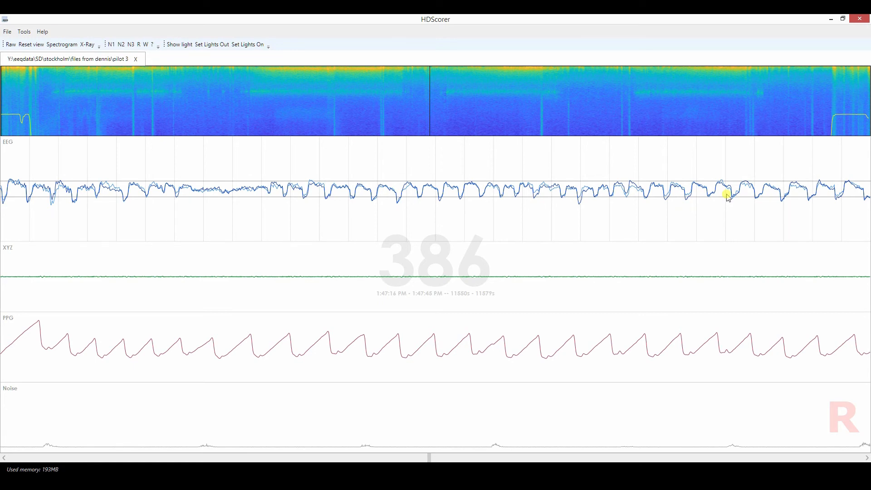
Step forward to epoch 387, back to epoch 383 and forward again to compare their EEG deflections.
{"action": "key", "text": "Right"}
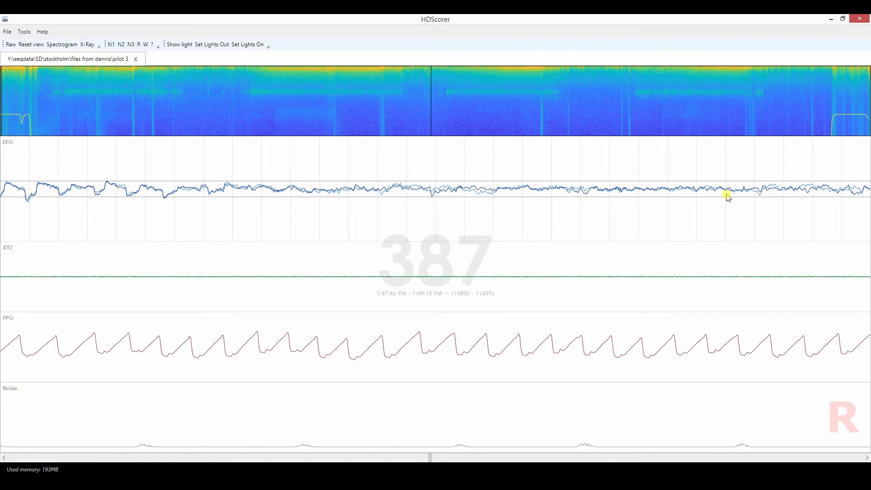
{"action": "key", "text": "Left"}
{"action": "key", "text": "Left"}
{"action": "key", "text": "Left"}
{"action": "key", "text": "Left"}
{"action": "key", "text": "Left"}
{"action": "key", "text": "Left"}
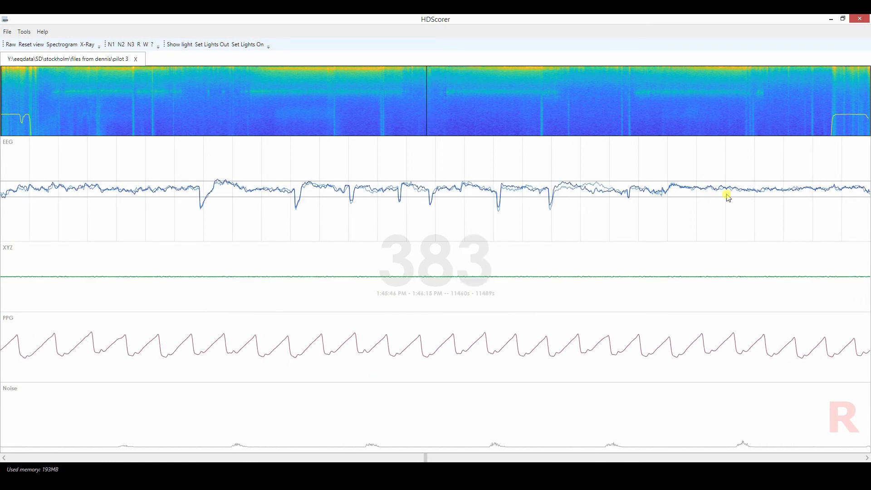
{"action": "key", "text": "Right"}
{"action": "key", "text": "Right"}
Return to epoch 206 before the second spindle band and compare its EEG with the adjacent epochs, ending on epoch 205.
{"action": "left_click", "coordinate": [231, 88]}
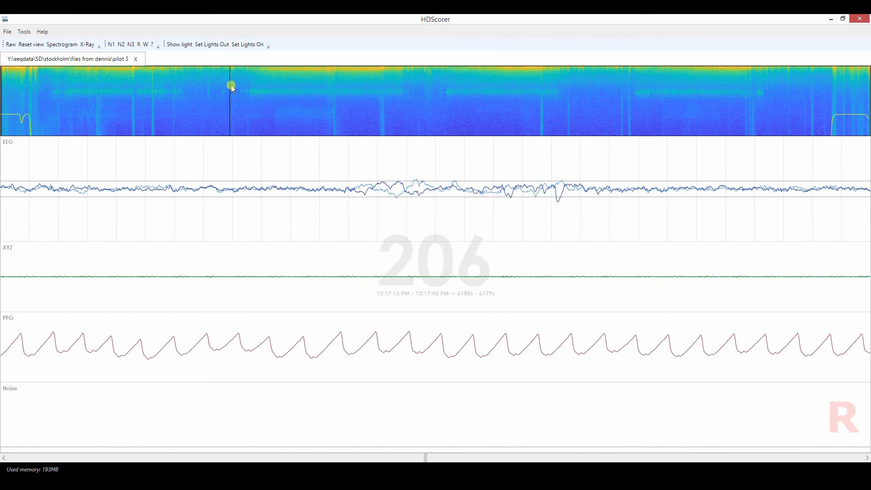
{"action": "key", "text": "Right"}
{"action": "key", "text": "Left"}
{"action": "key", "text": "Left"}
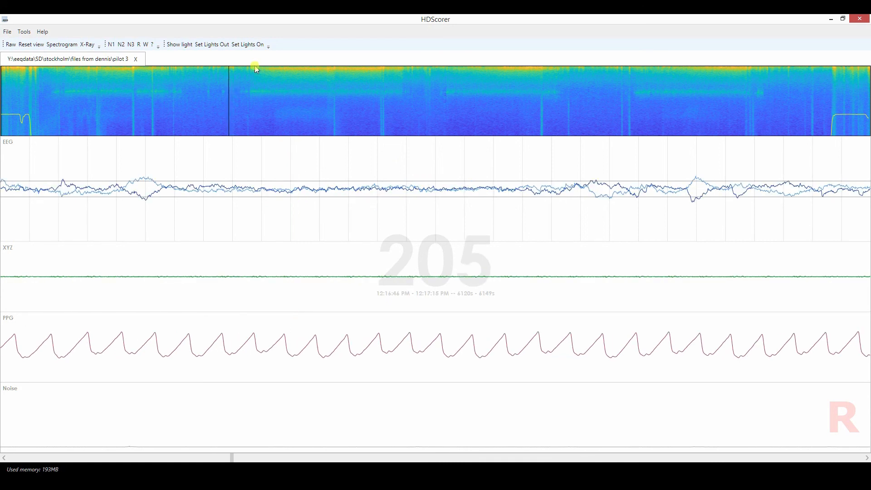
Step from epoch 382 through epoch 388 between the second and third spindle bands, and return to epoch 386.
{"action": "left_click", "coordinate": [427, 90]}
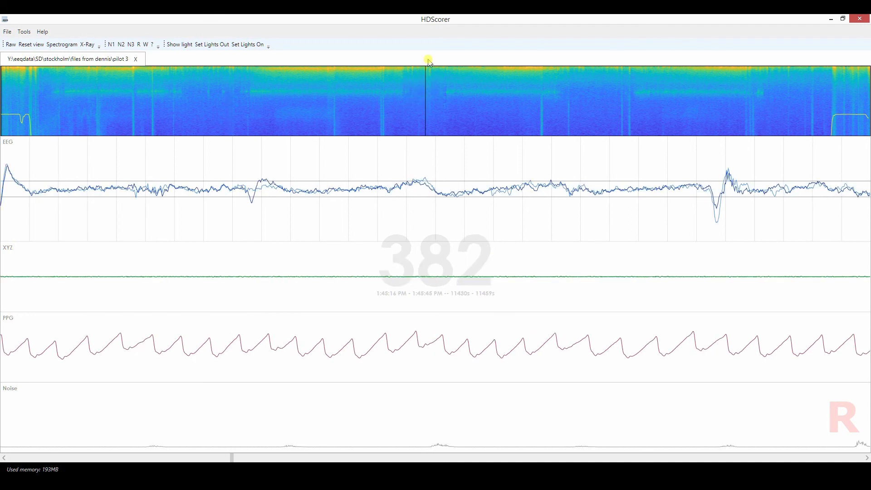
{"action": "key", "text": "Right"}
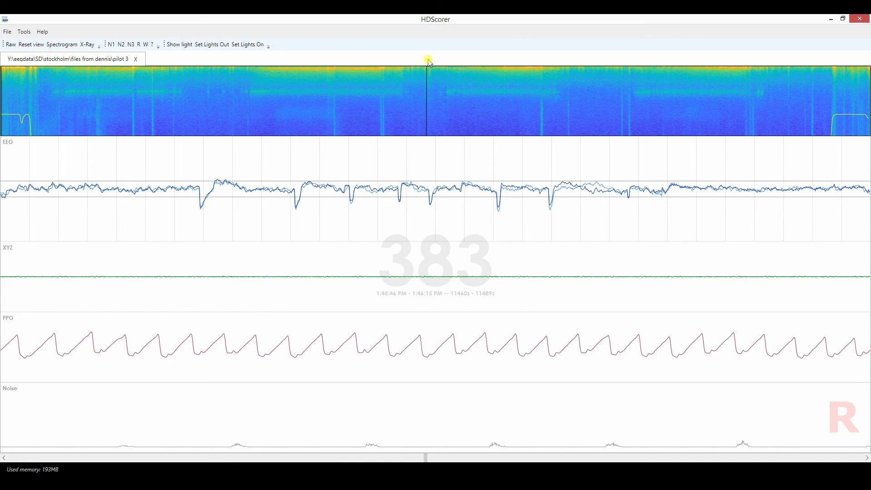
{"action": "key", "text": "Right"}
{"action": "key", "text": "Right"}
{"action": "key", "text": "Right"}
{"action": "key", "text": "Right"}
{"action": "key", "text": "Right"}
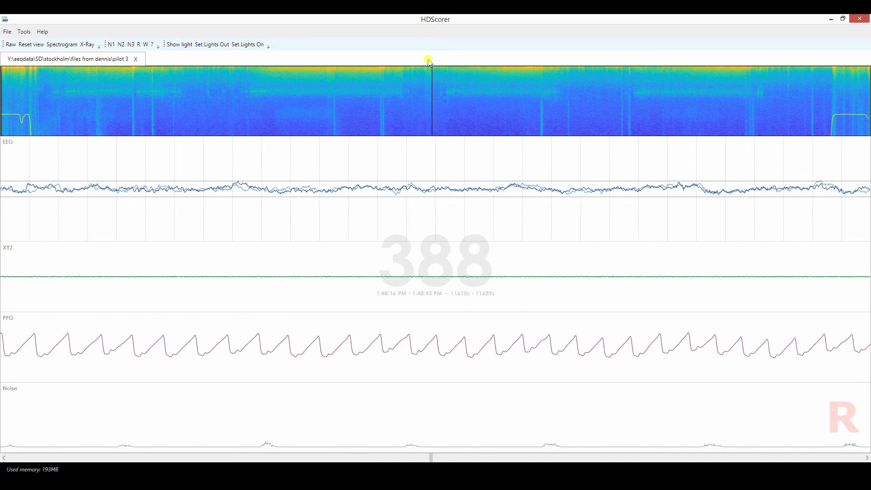
{"action": "key", "text": "Left"}
{"action": "key", "text": "Left"}
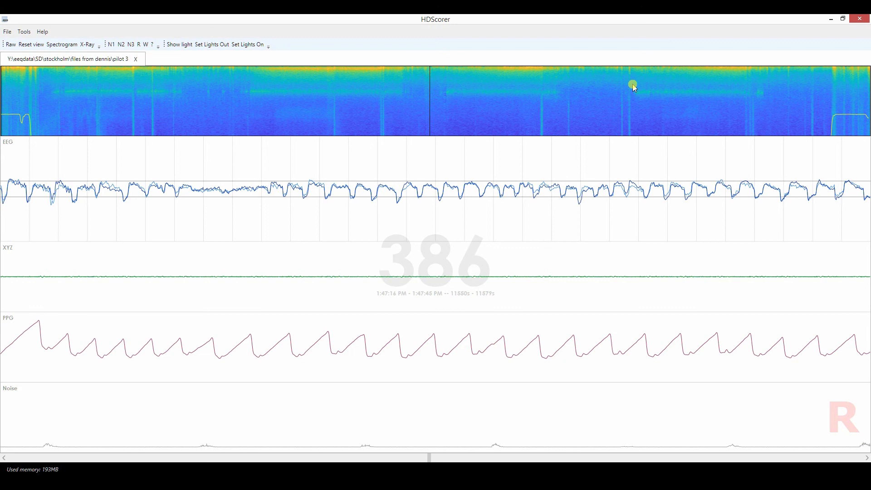
Sample epochs 524 and 545 between the third and fourth spindle bands and epoch 708 after the fourth.
{"action": "left_click", "coordinate": [584, 71]}
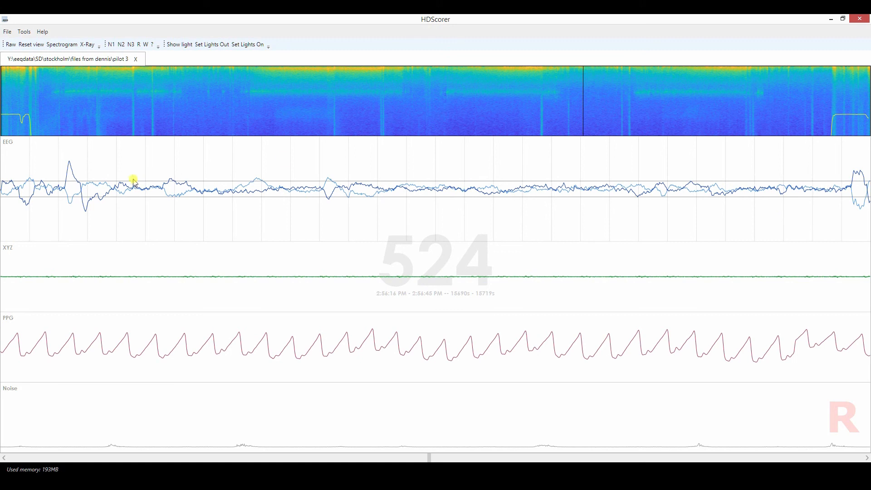
{"action": "left_click", "coordinate": [607, 71]}
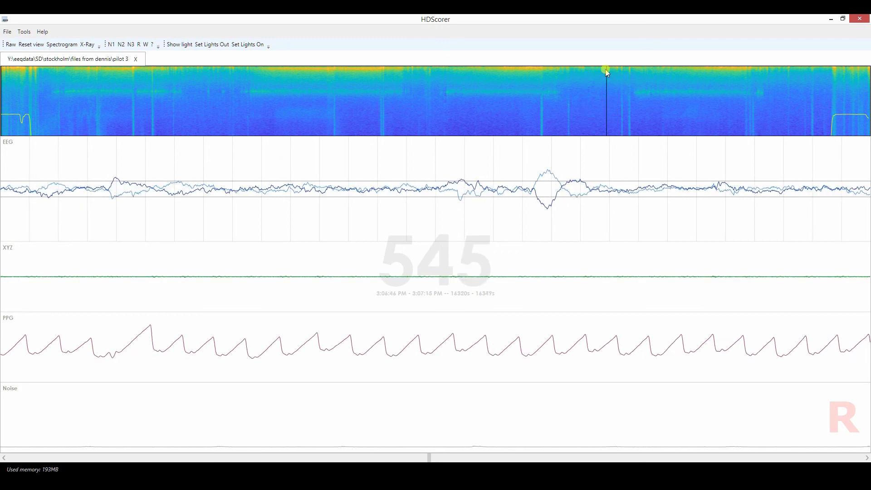
{"action": "left_click", "coordinate": [788, 79]}
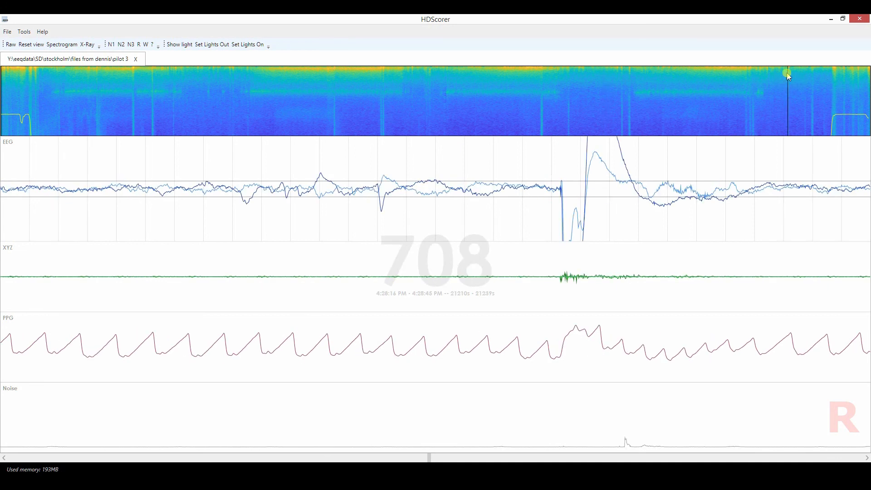